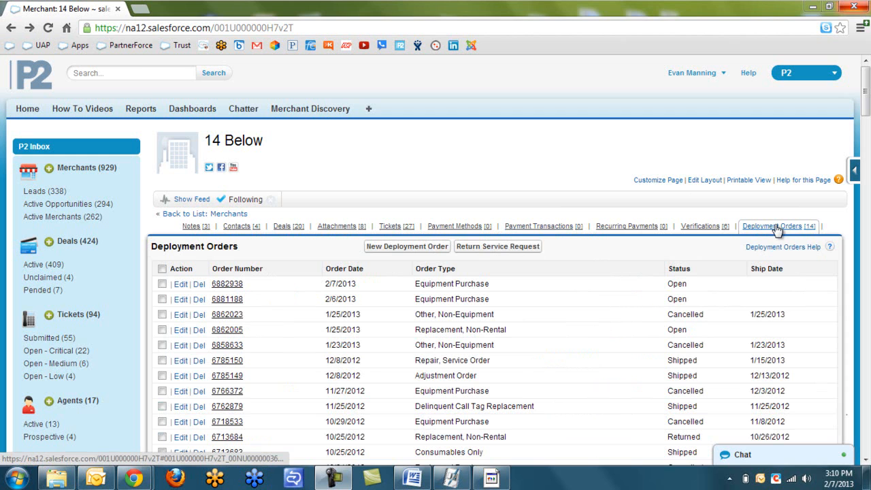
Open 14 Below's Deployment Orders list and start a new deployment order.
click(774, 227)
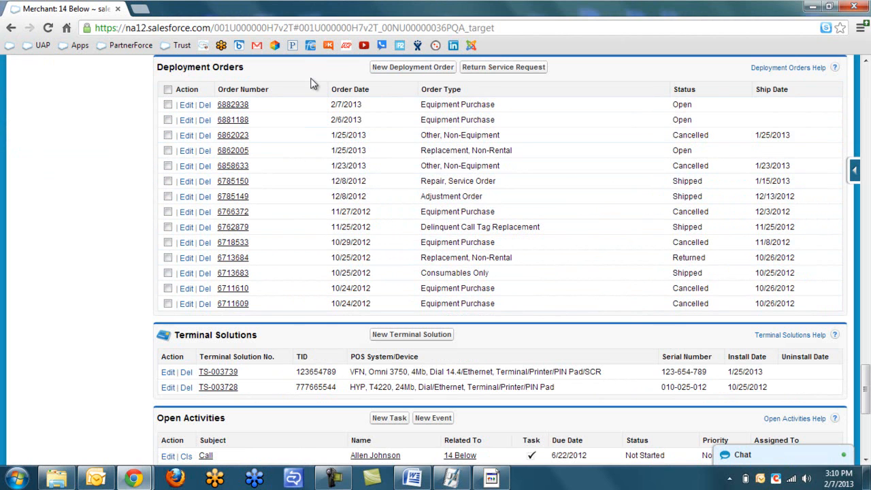
click(391, 71)
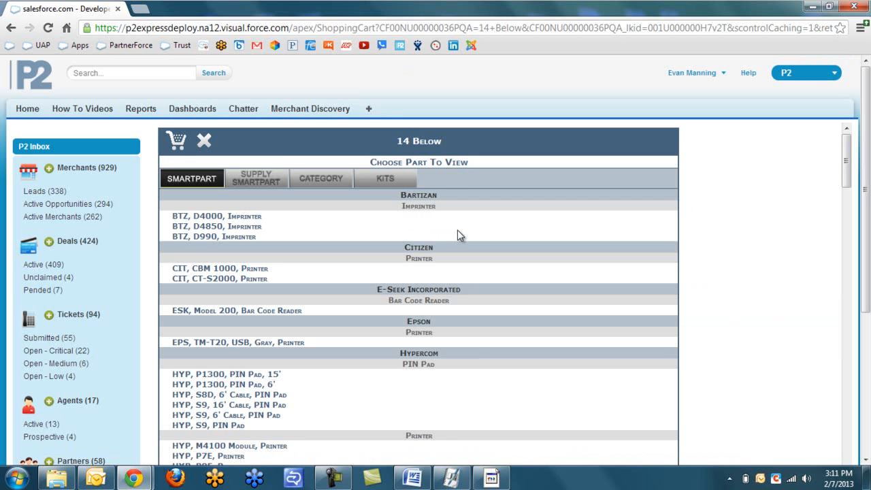
Find the VeriFone section and select the VFN, Vx510, 3Mb, Dial Terminal/Printer/PIN Pad part.
scroll(457, 229, down, 7)
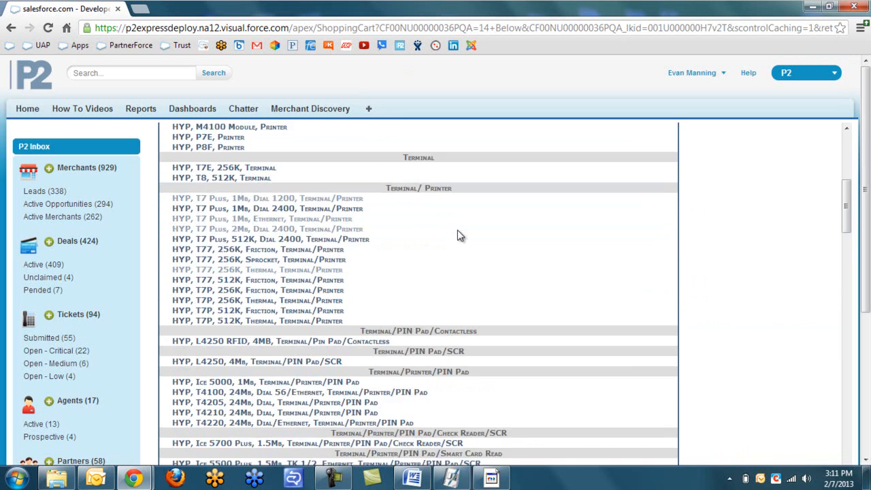
scroll(457, 230, down, 4)
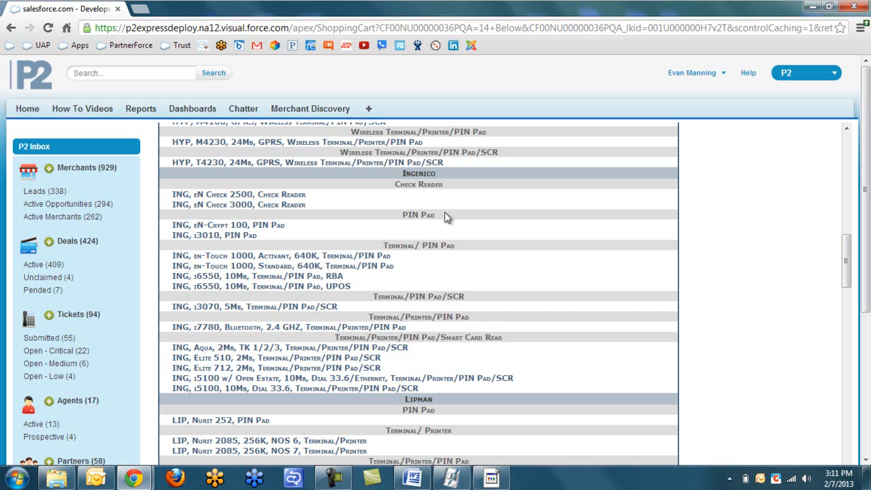
scroll(486, 246, down, 10)
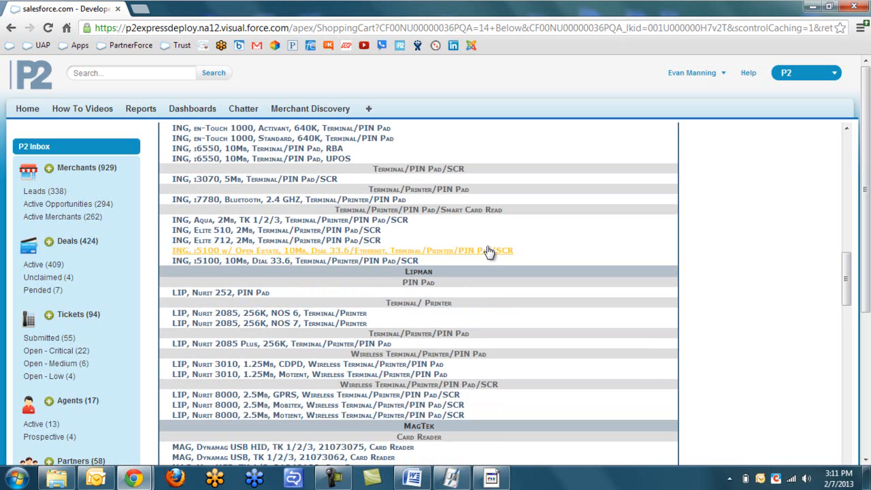
scroll(486, 246, down, 15)
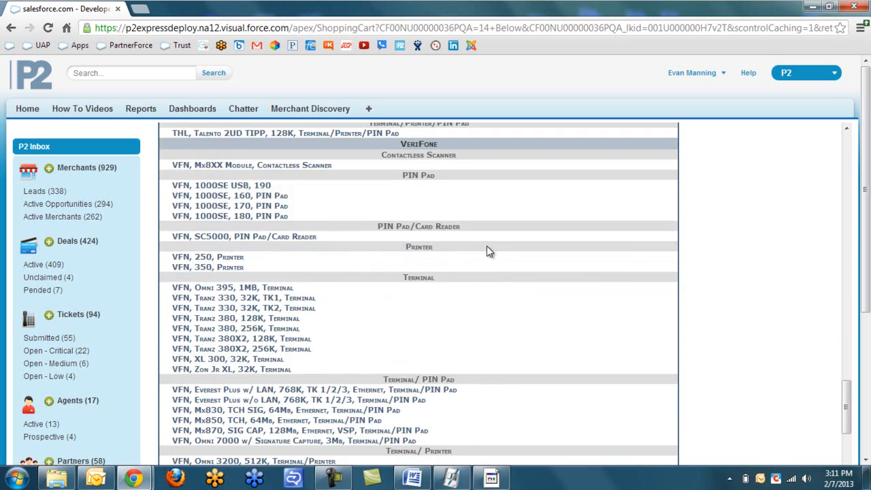
scroll(486, 246, down, 10)
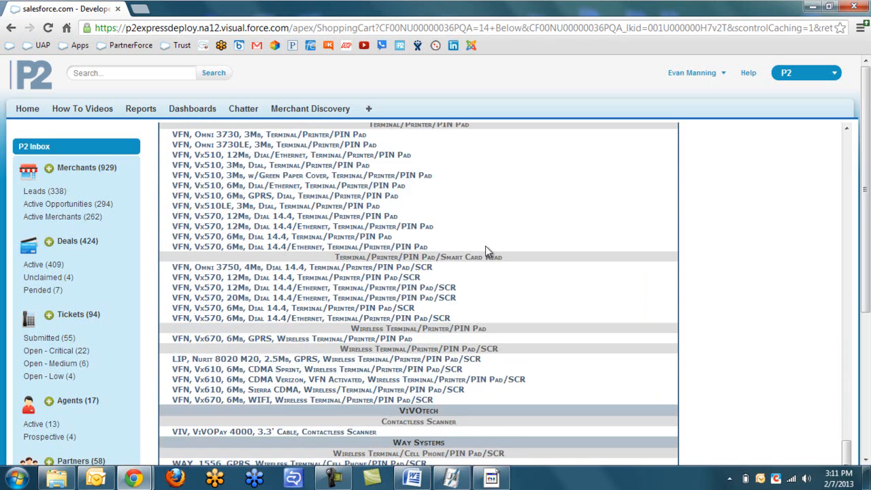
scroll(486, 247, up, 2)
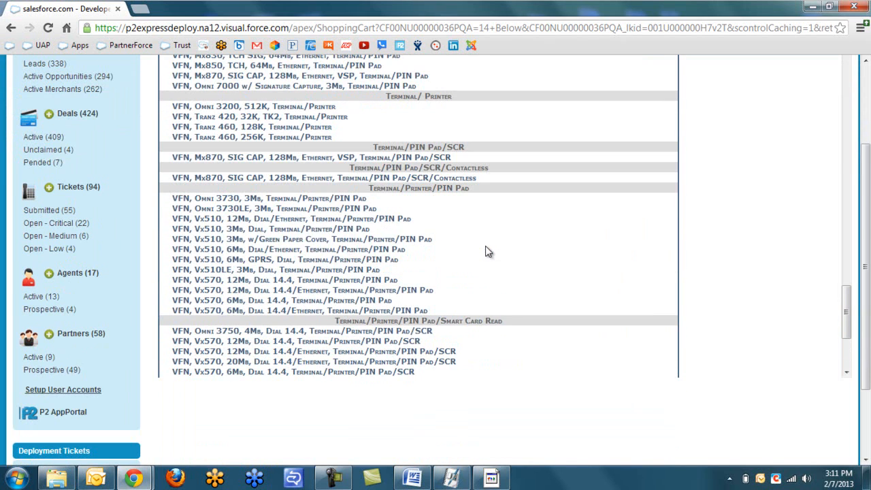
click(229, 231)
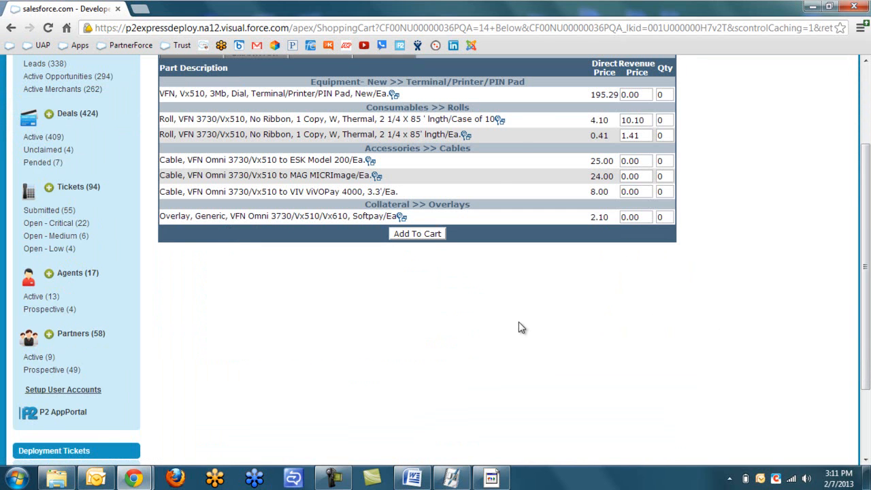
Review the Vx510 terminal's part description and go to its Qty box.
scroll(520, 327, up, 1)
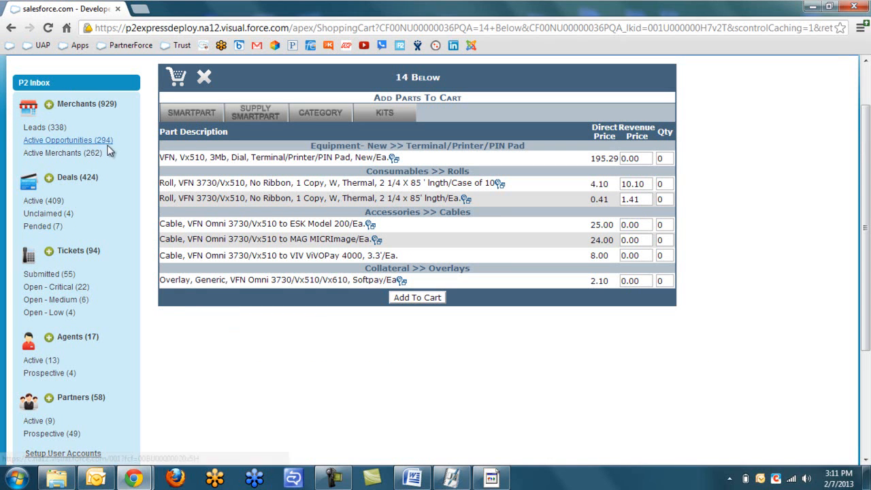
drag(164, 157, 375, 157)
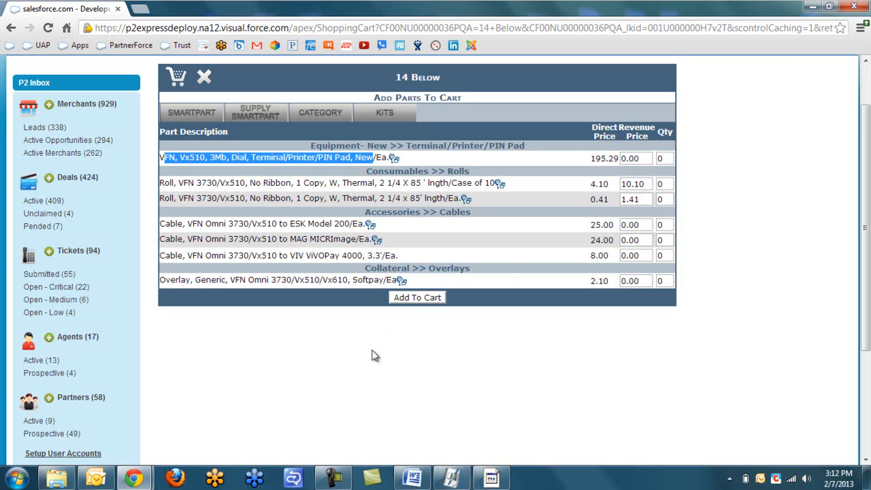
click(664, 158)
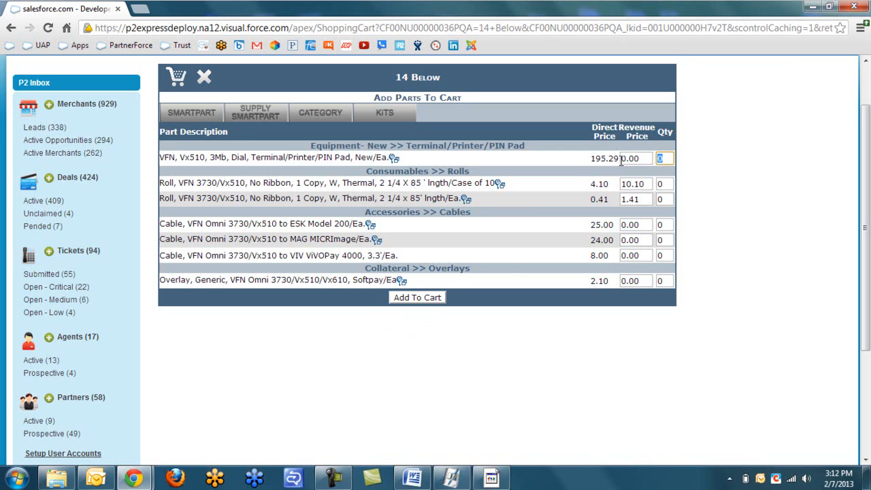
Add 1 Vx510 terminal to the cart and choose the FDR Omaha application download.
text(1)
click(427, 299)
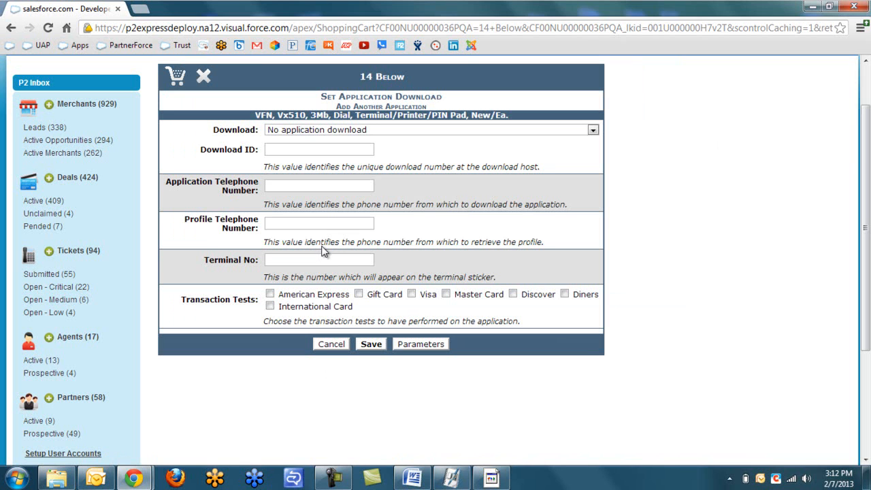
click(441, 133)
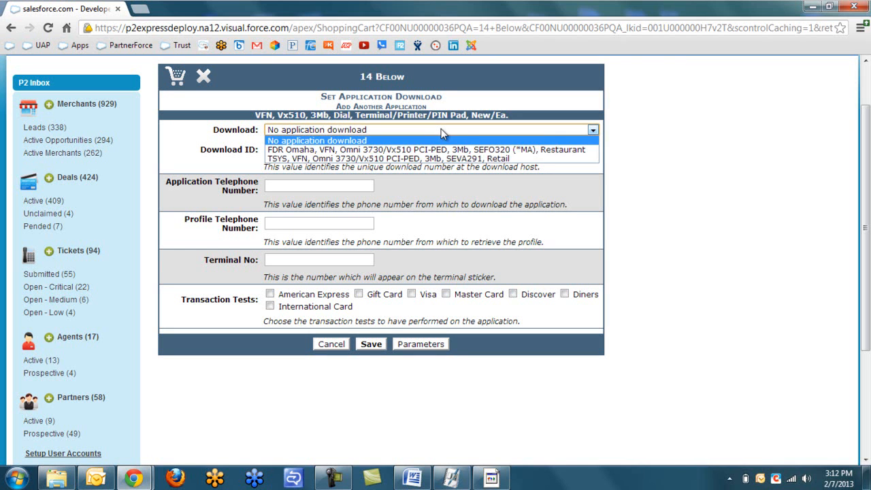
click(441, 156)
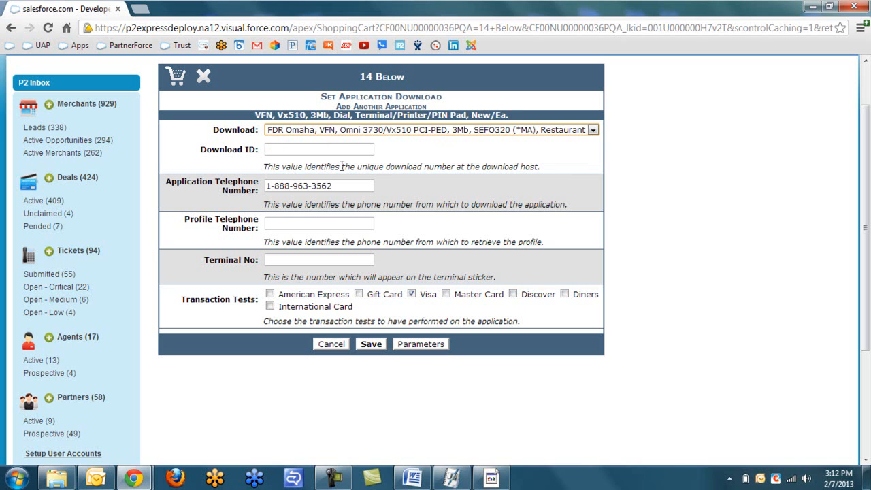
Enter the profile telephone number, Download ID 123456 and Terminal No 001.
drag(340, 186, 261, 187)
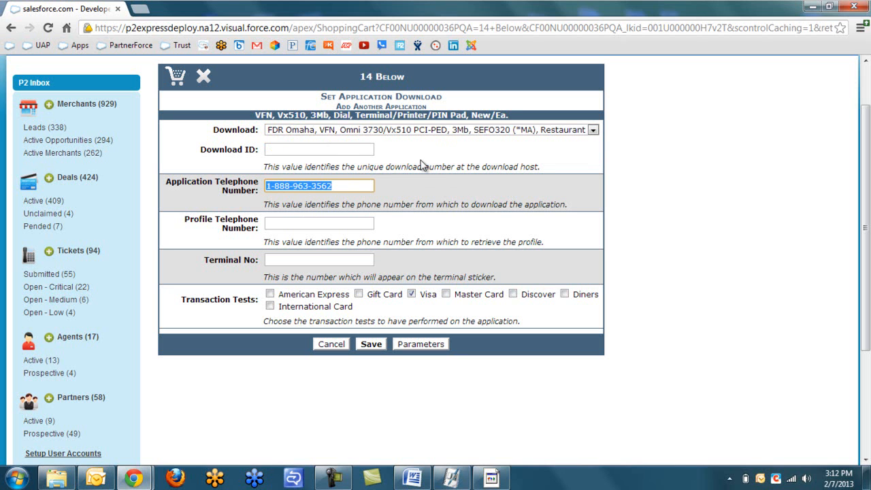
click(312, 225)
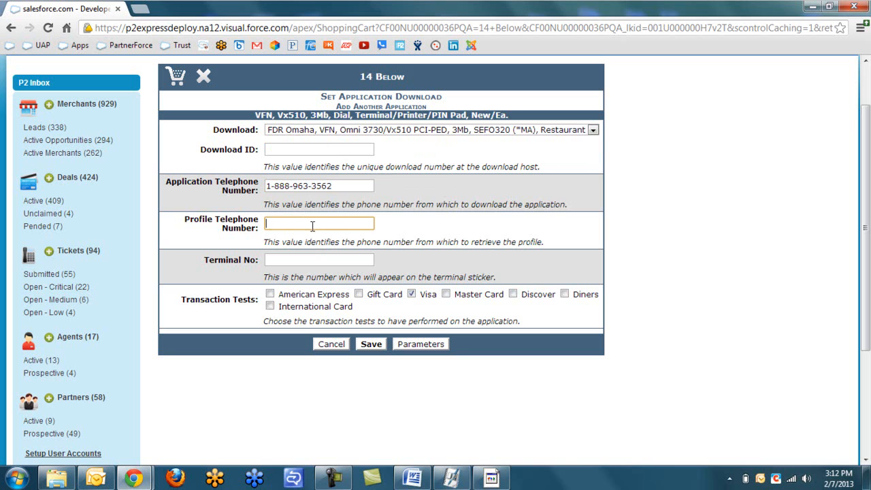
click(294, 149)
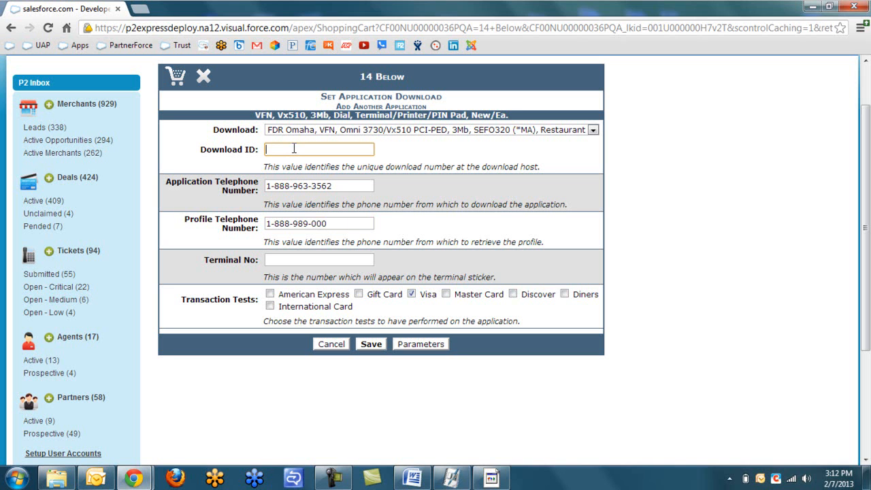
text(123456)
click(291, 259)
text(001)
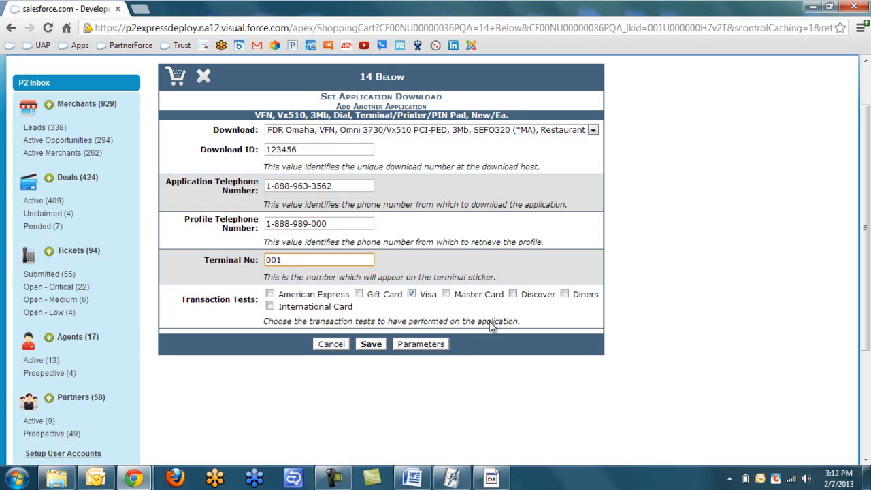
Keep the Visa transaction test checked and save the application download.
drag(420, 295, 435, 299)
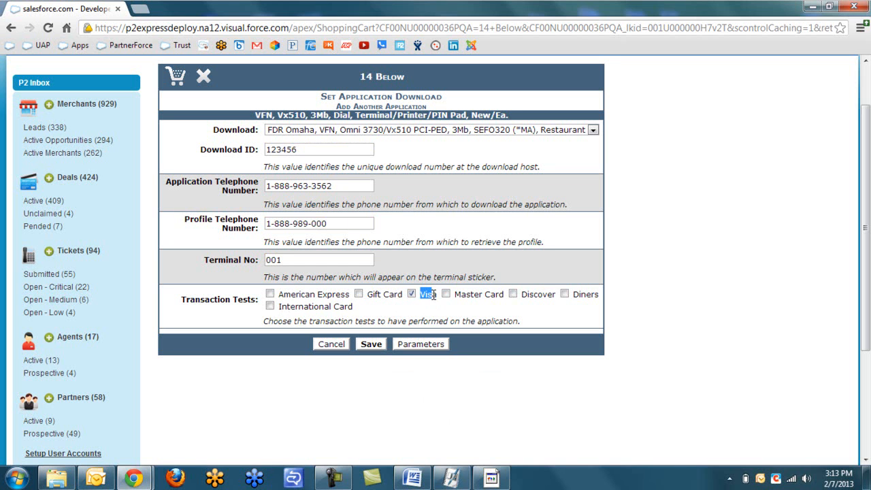
click(411, 314)
click(372, 344)
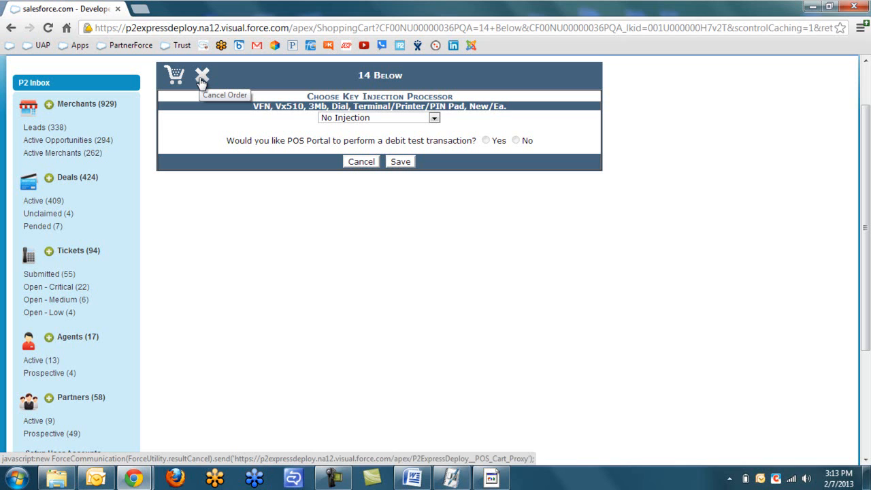
Choose ABC - ABC Processor TDES key injection, answer Yes to the debit test, and save.
click(436, 117)
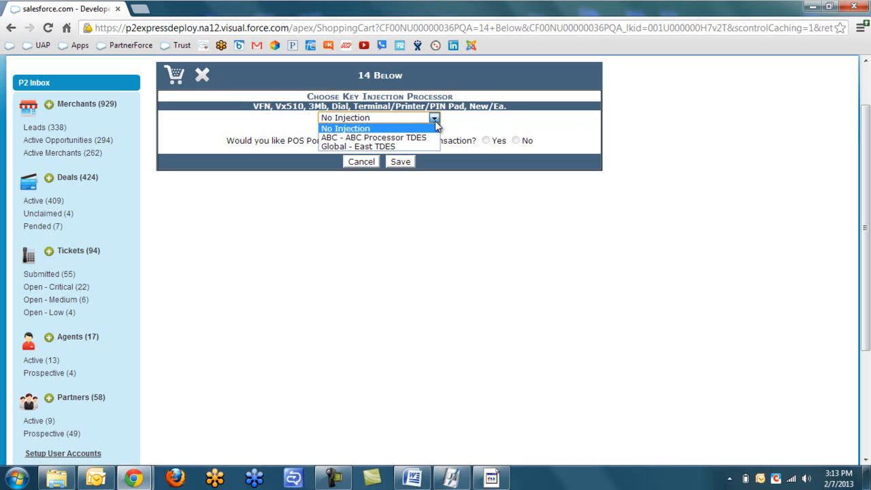
click(368, 138)
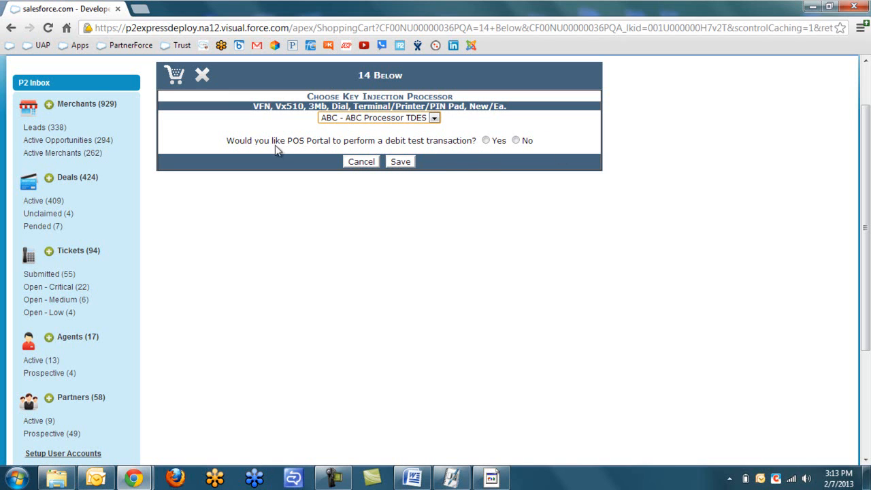
click(487, 142)
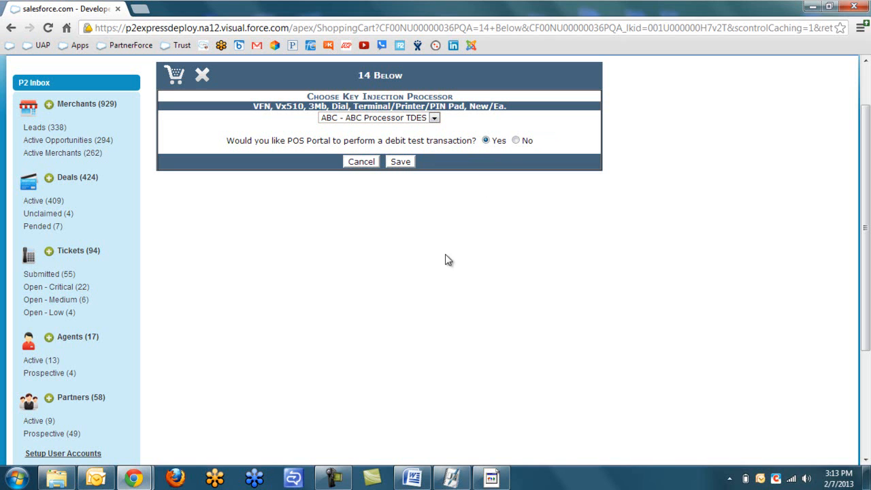
click(401, 163)
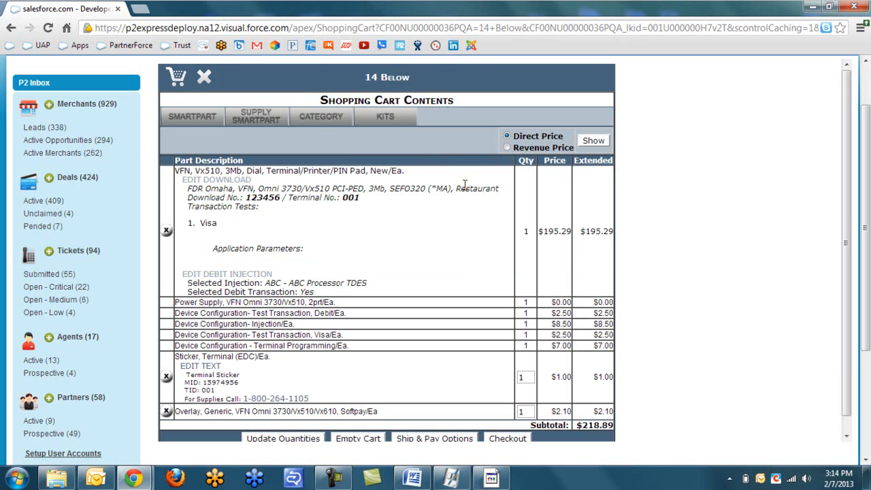
Check the cart's Download No. 123456 and Terminal No. 001, then edit the Vx510's download.
scroll(465, 185, down, 1)
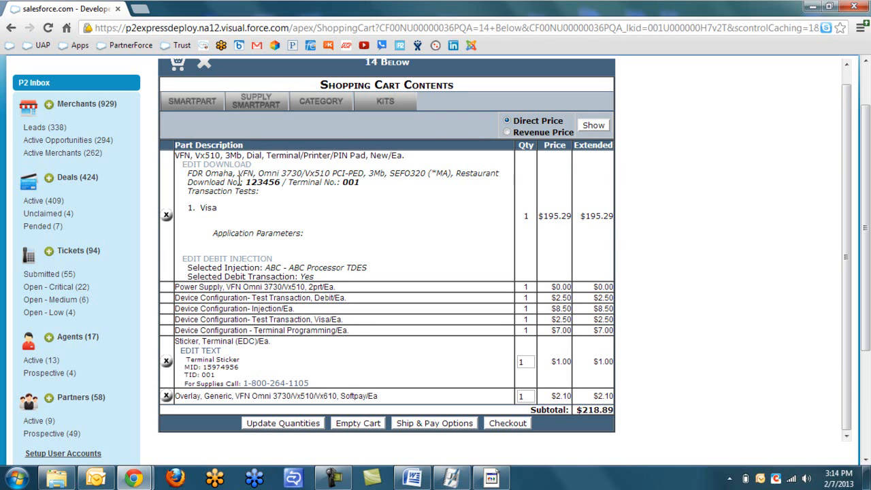
drag(186, 182, 394, 186)
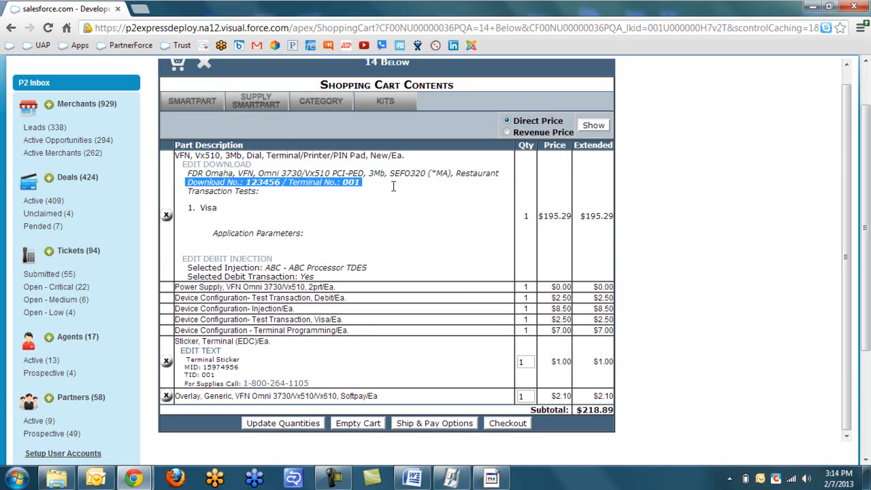
click(248, 182)
drag(247, 182, 281, 182)
click(343, 183)
drag(342, 182, 360, 184)
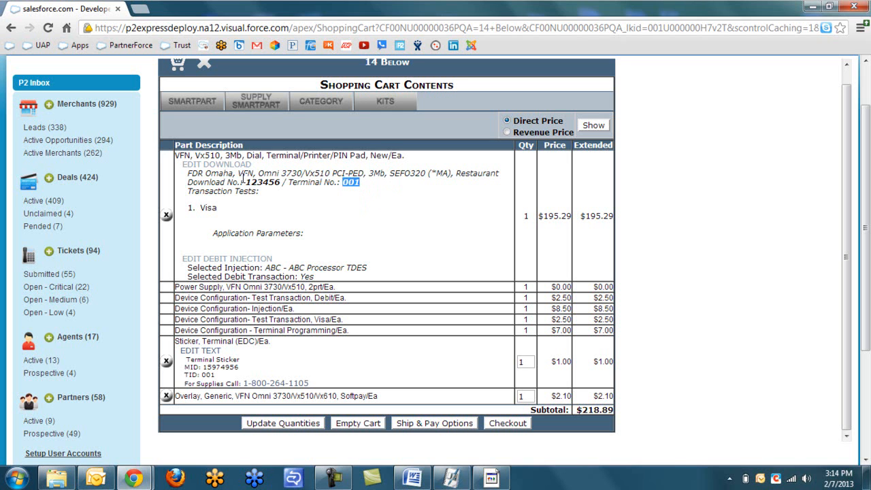
click(347, 194)
click(222, 170)
Change the Download ID from 123456 to 123465 and save it.
click(328, 149)
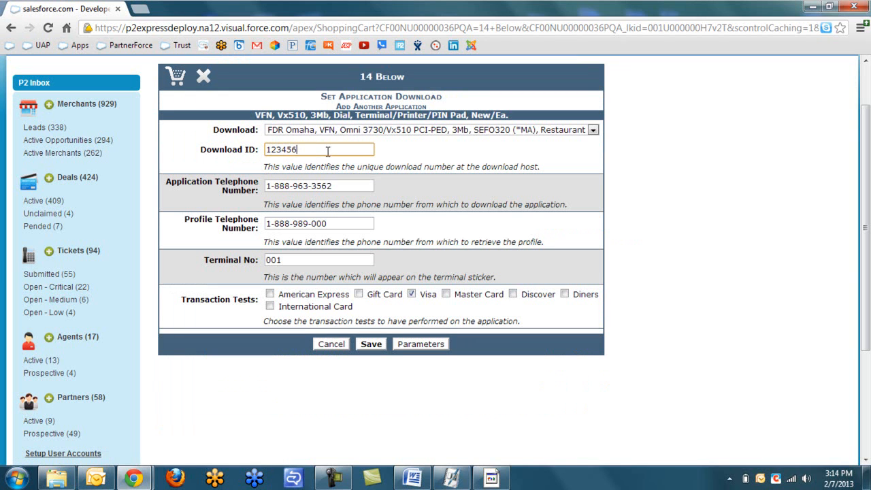
key(BackSpace)
key(BackSpace)
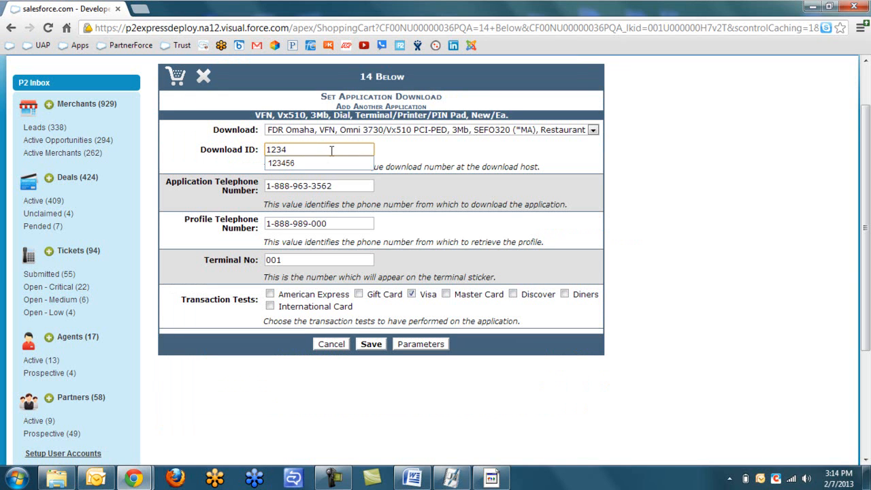
text(65)
click(371, 345)
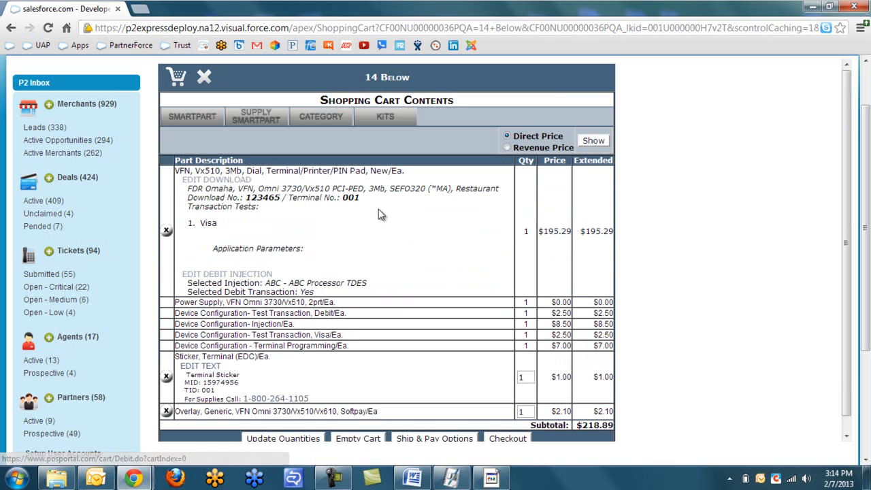
Review the Device Configuration line, the sticker's TID and supplies phone lines, and the Overlay item.
scroll(419, 240, down, 1)
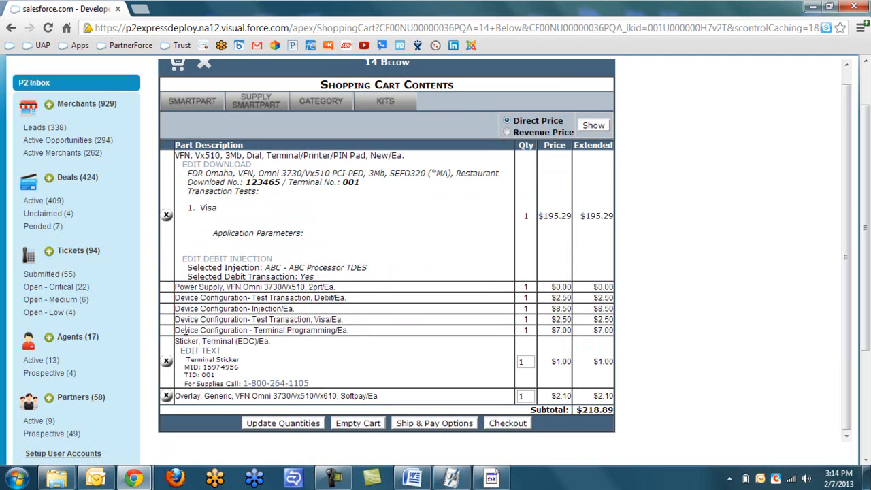
drag(182, 295, 253, 310)
click(261, 305)
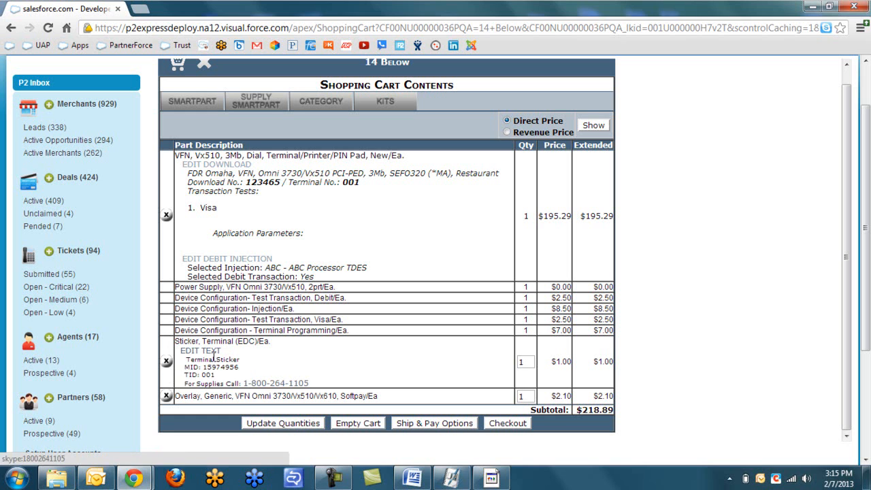
drag(186, 366, 241, 368)
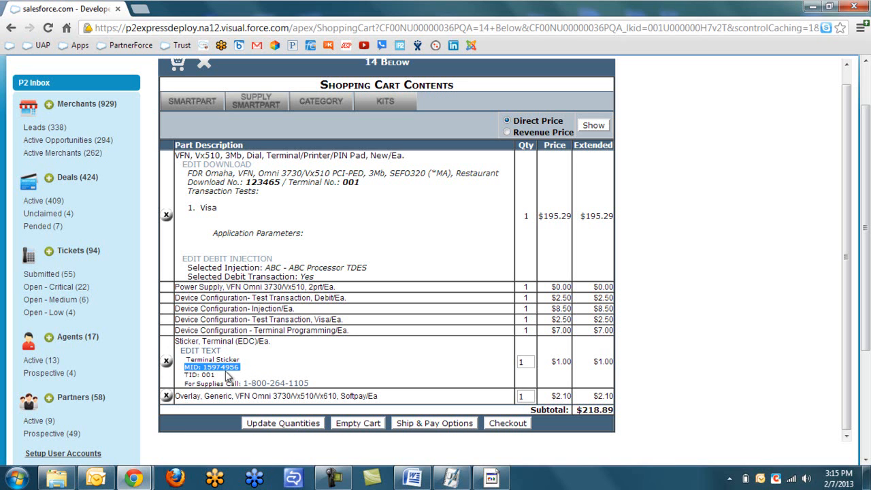
drag(188, 375, 217, 374)
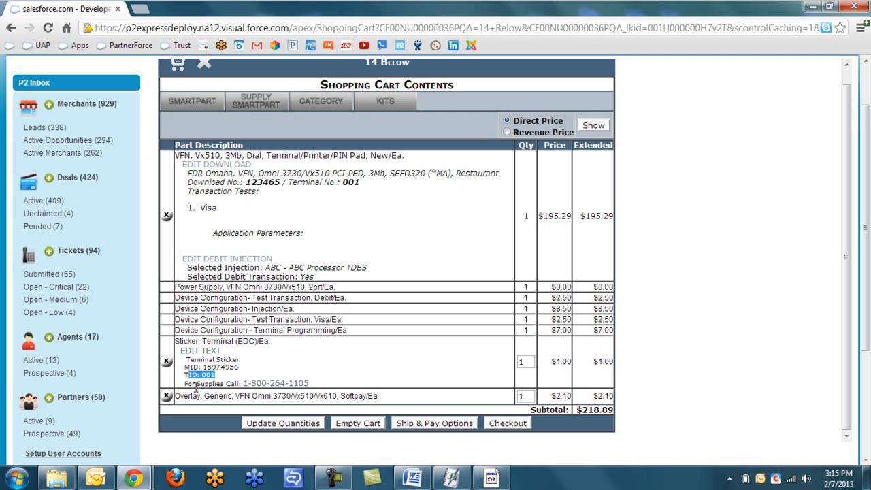
drag(185, 383, 311, 386)
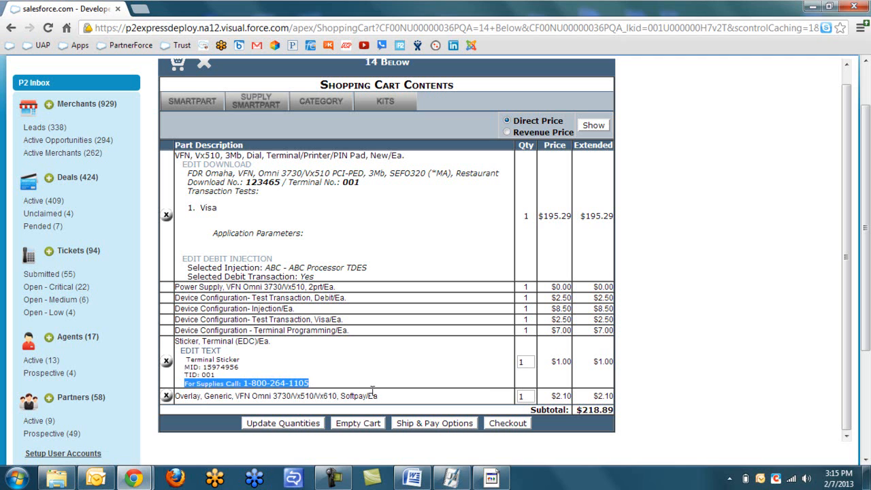
drag(190, 394, 381, 397)
click(383, 398)
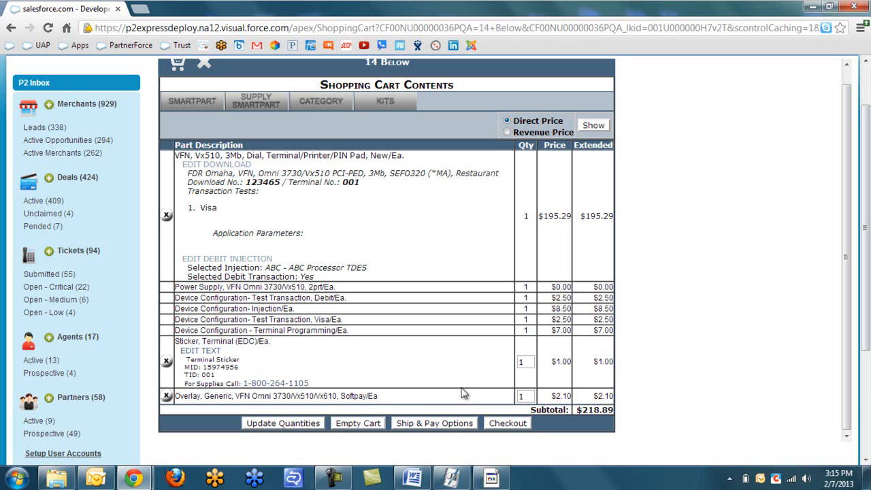
Check the sticker quantity and continue to Ship & Pay Options.
scroll(375, 416, down, 1)
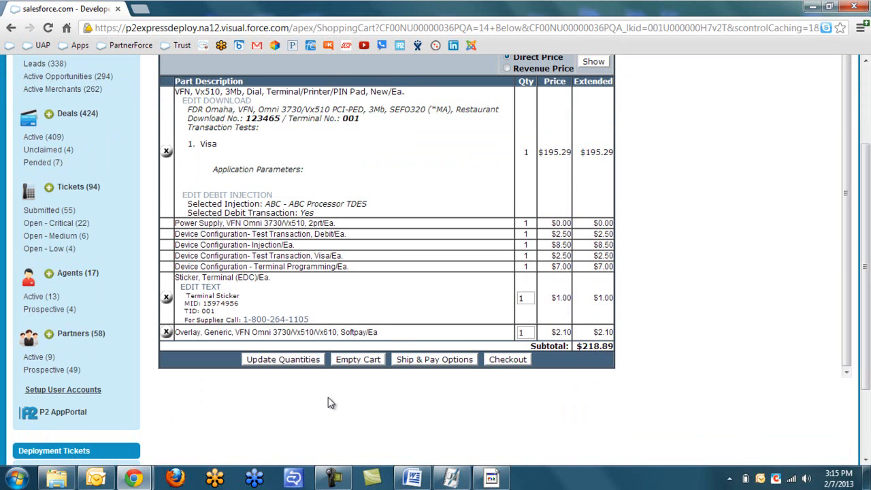
double_click(525, 297)
scroll(491, 374, up, 2)
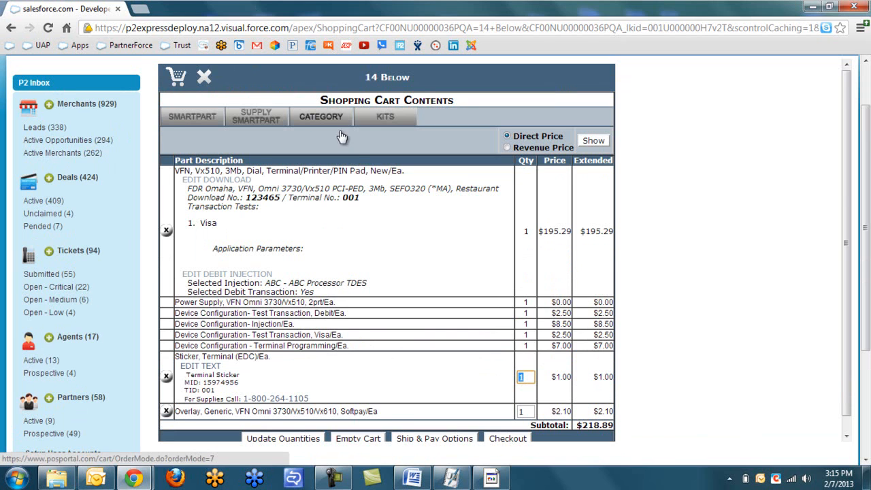
scroll(386, 175, down, 1)
scroll(417, 235, down, 2)
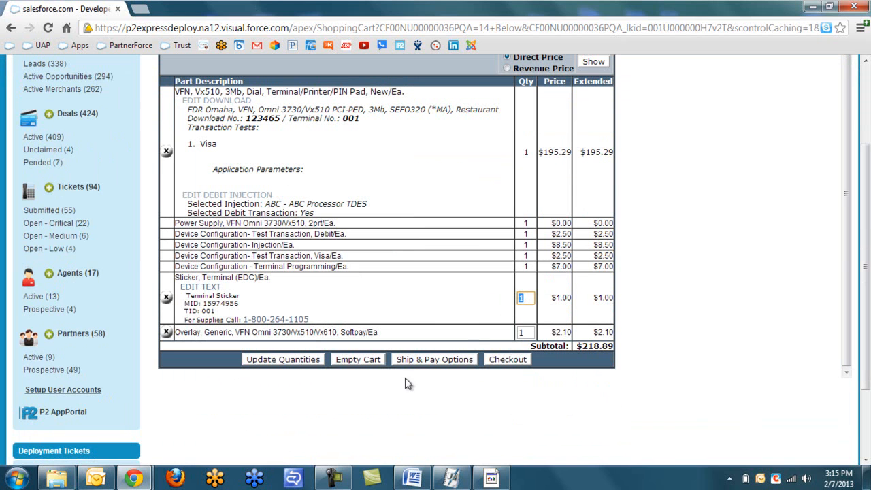
click(423, 361)
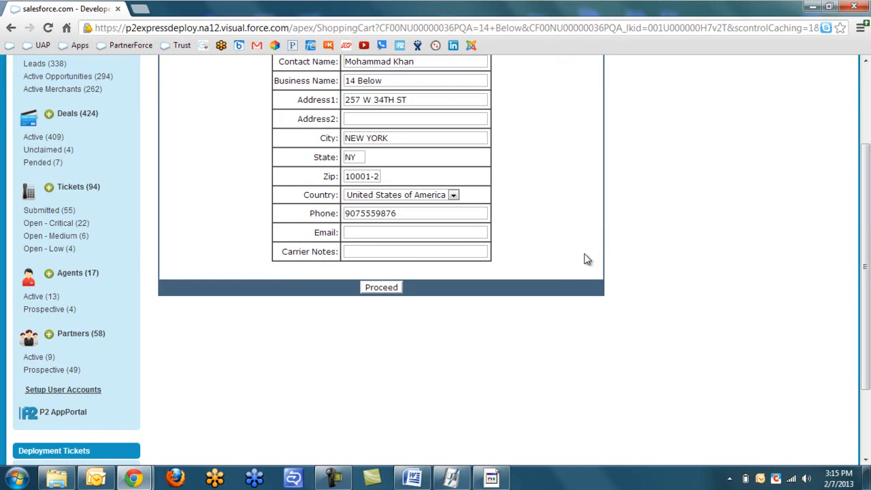
Verify the prefilled 14 Below business name and street address, leave Email and Carrier Notes blank, and proceed.
scroll(584, 259, up, 2)
scroll(584, 260, up, 2)
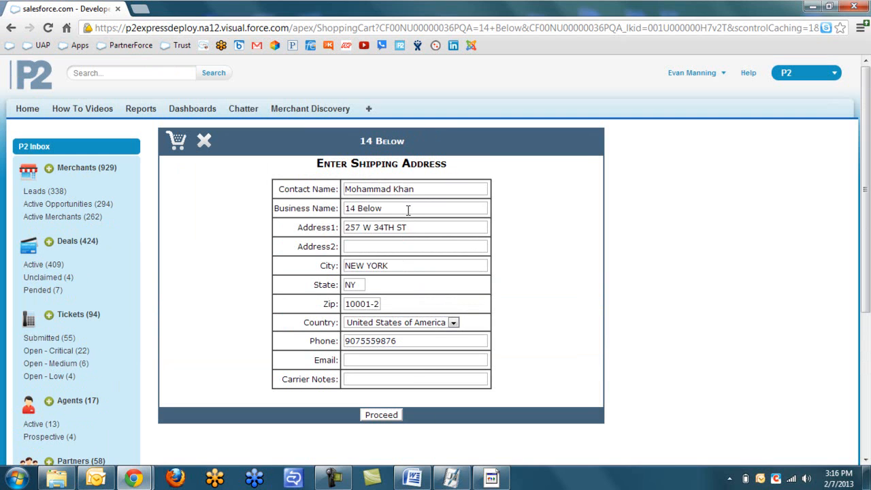
drag(408, 210, 291, 222)
drag(419, 231, 351, 237)
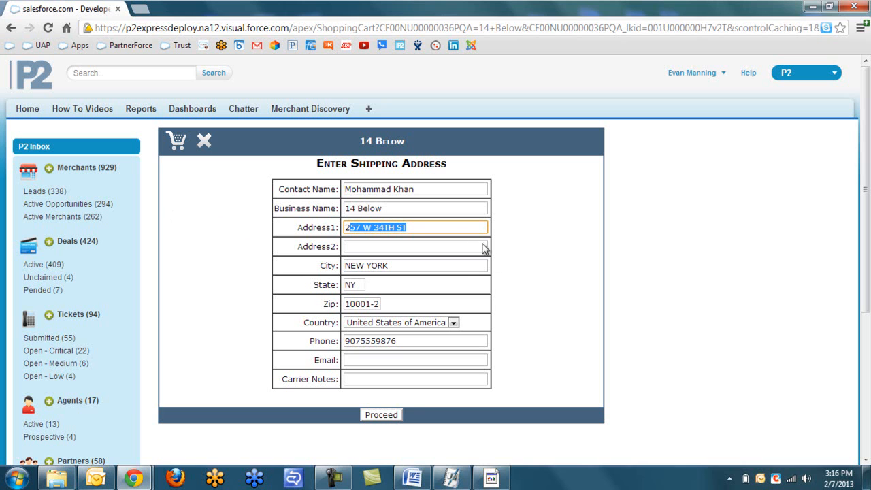
click(361, 361)
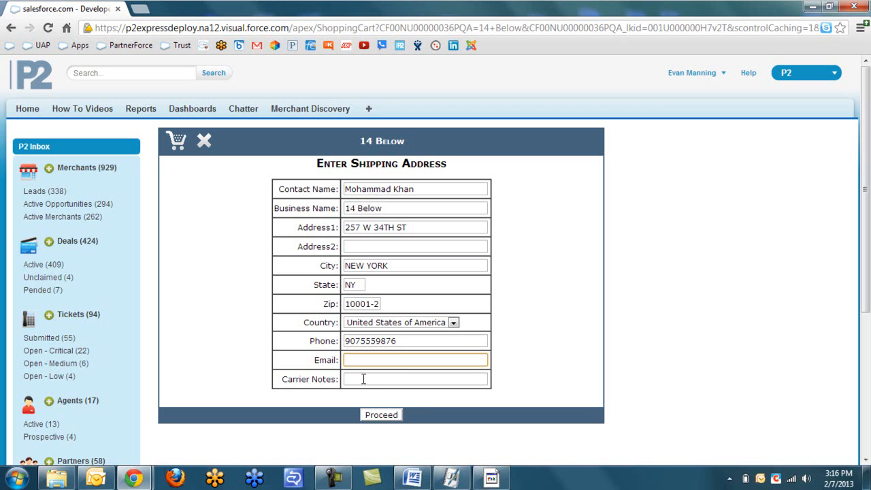
click(352, 381)
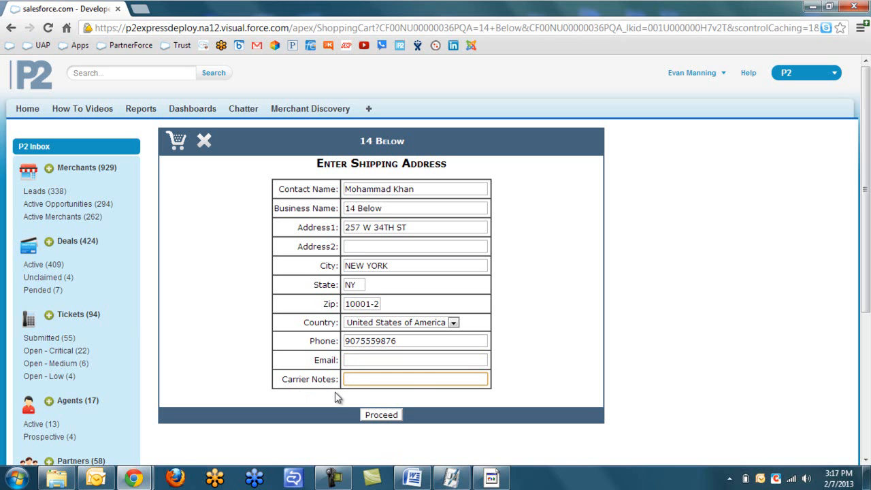
click(381, 416)
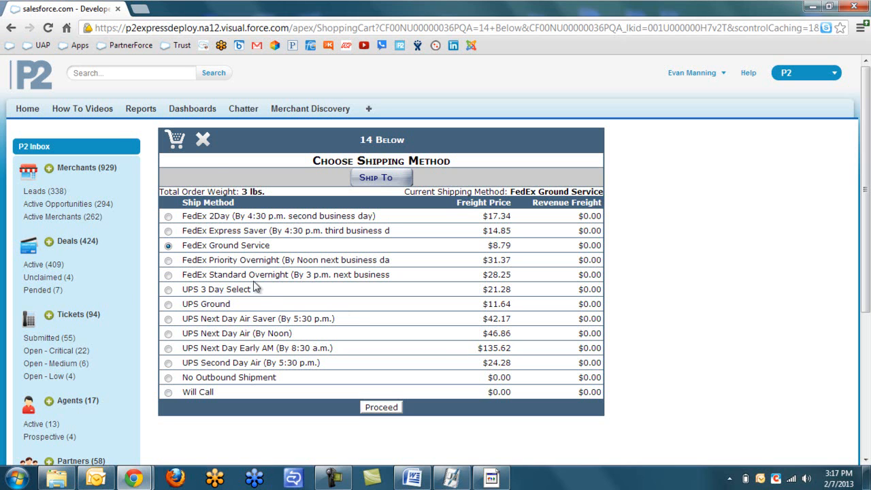
Review the order weight and Revenue Freight, then proceed with FedEx Ground Service at $8.79.
drag(168, 192, 286, 193)
drag(164, 192, 280, 197)
click(280, 191)
drag(534, 203, 580, 205)
click(590, 215)
click(381, 407)
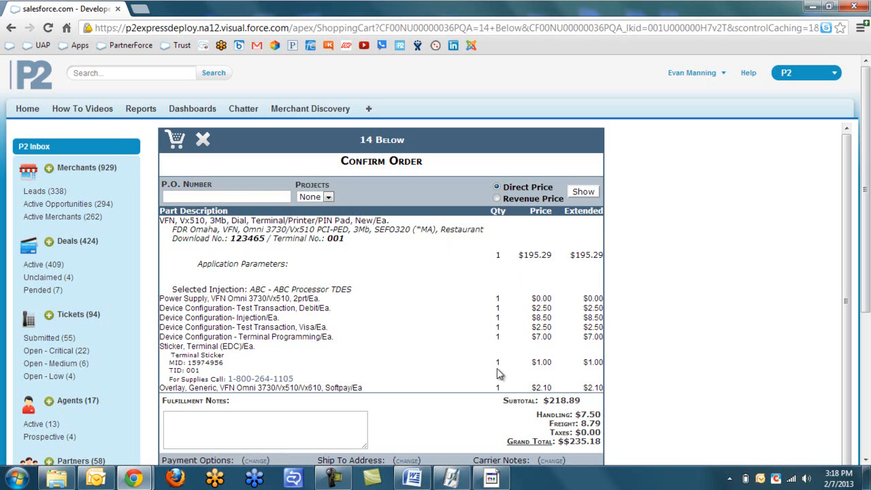
scroll(554, 306, down, 1)
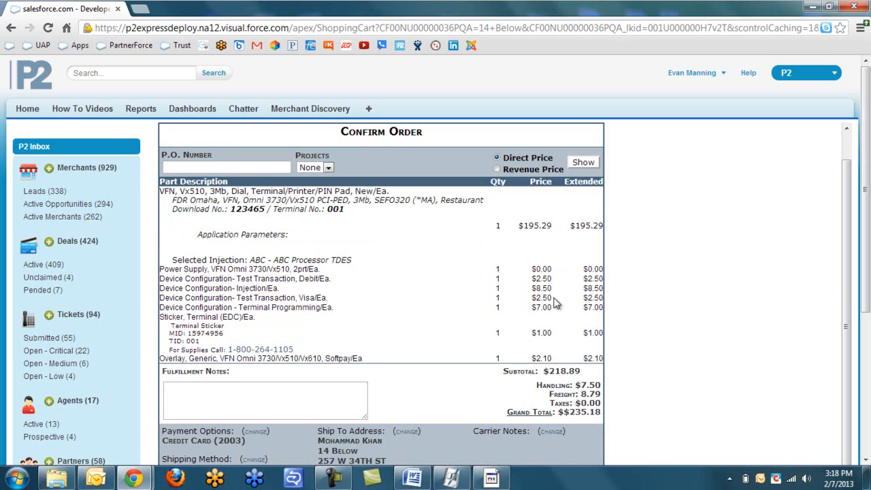
scroll(554, 303, down, 2)
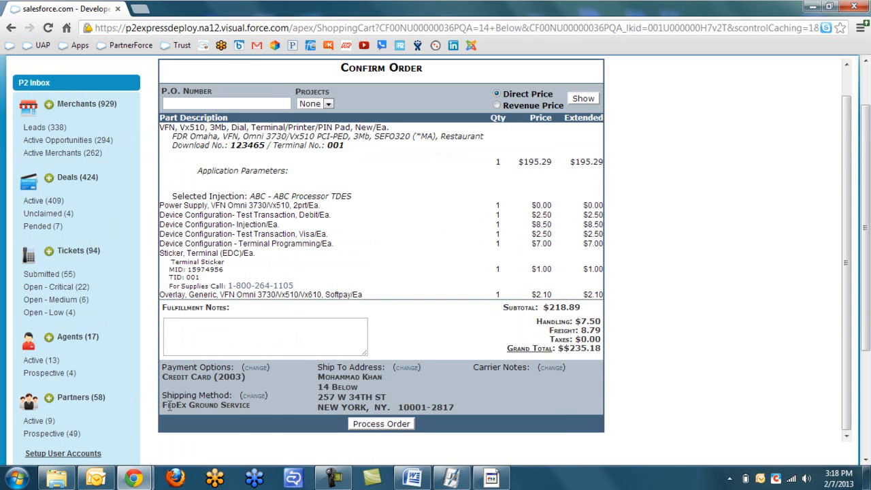
drag(169, 405, 263, 402)
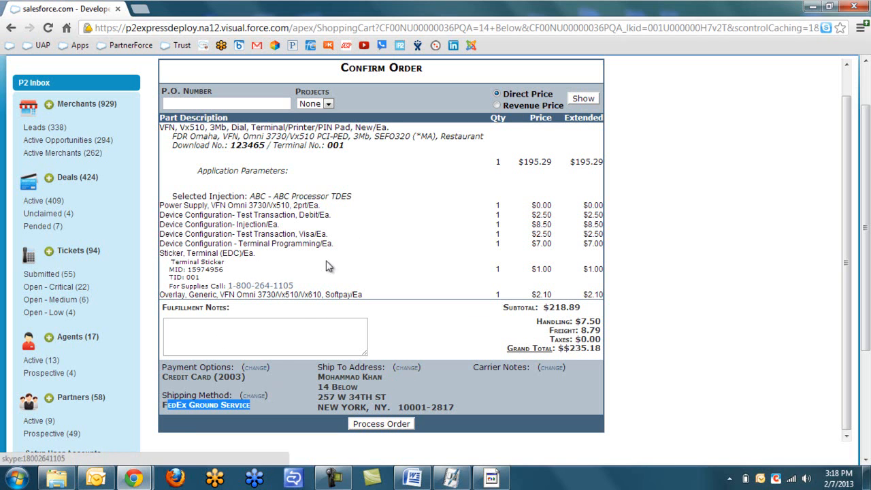
scroll(391, 258, up, 1)
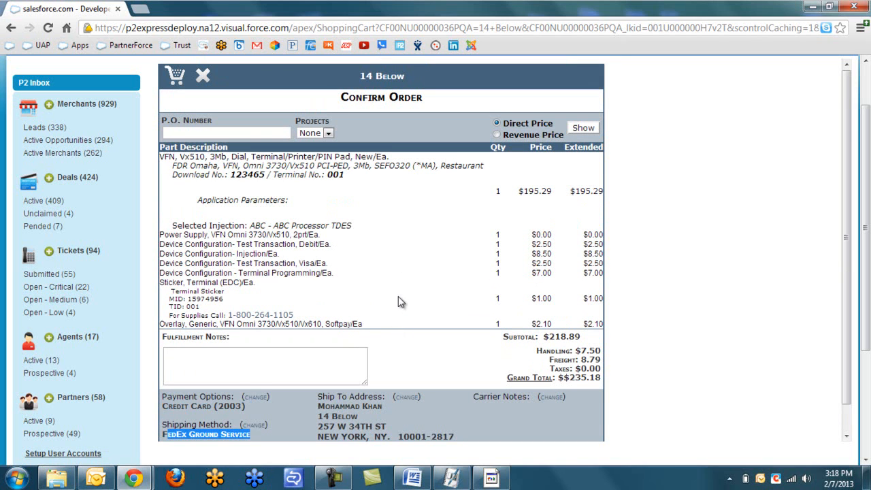
scroll(398, 299, down, 1)
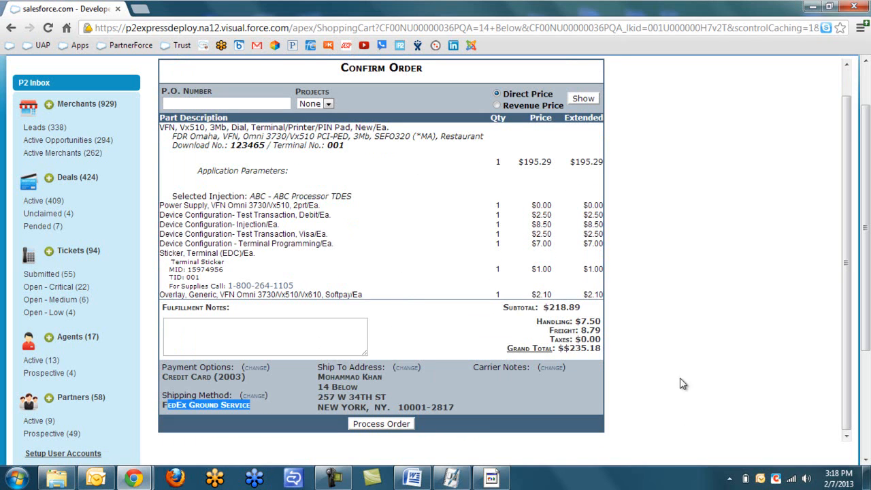
click(302, 343)
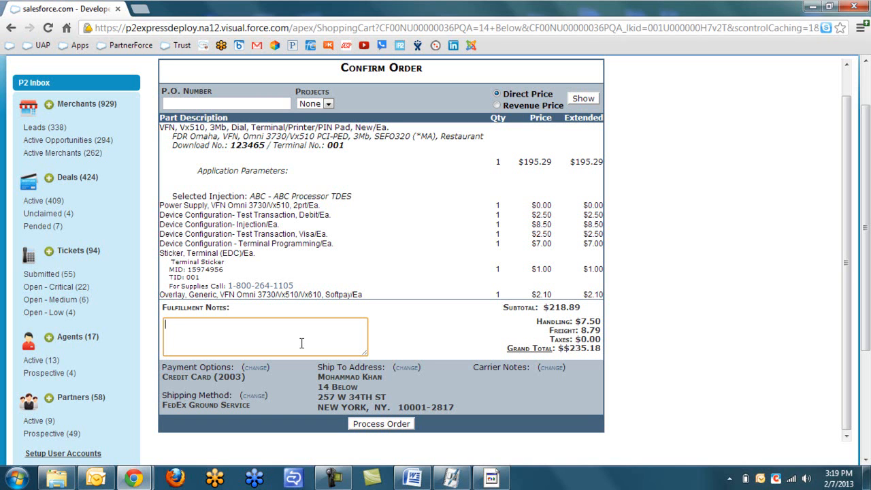
Add a 'DO NOT SHIP' fulfillment note naming a contact person, then process the order.
text(DO NOT SHIP. CONCTCT CARRIE.)
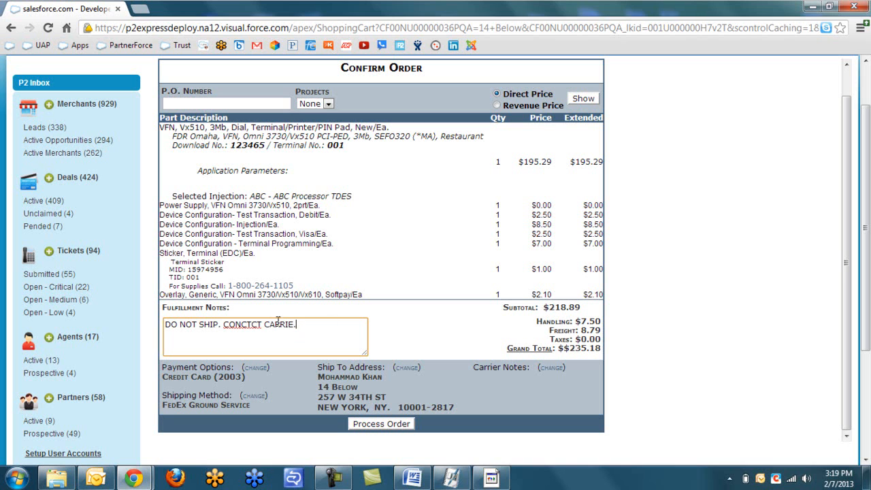
click(386, 426)
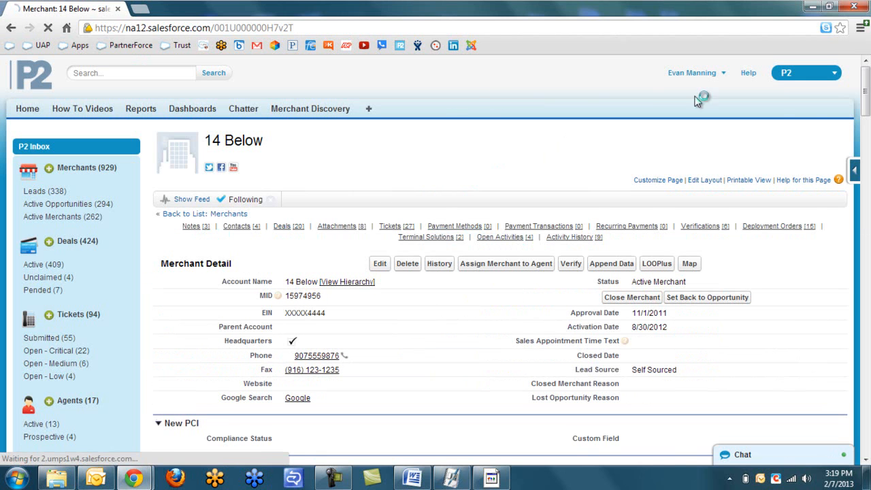
Jump to 14 Below's Deployment Orders list, showing open order 6883685 dated 2/7/2013.
click(772, 227)
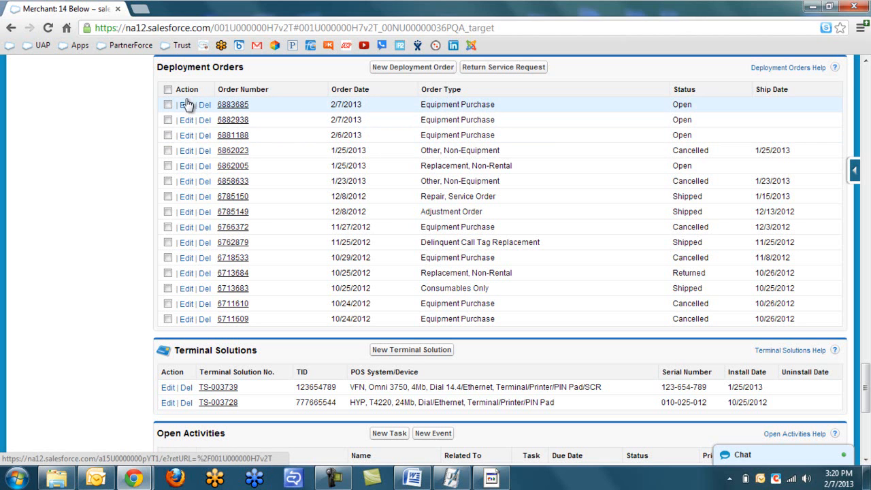
click(231, 107)
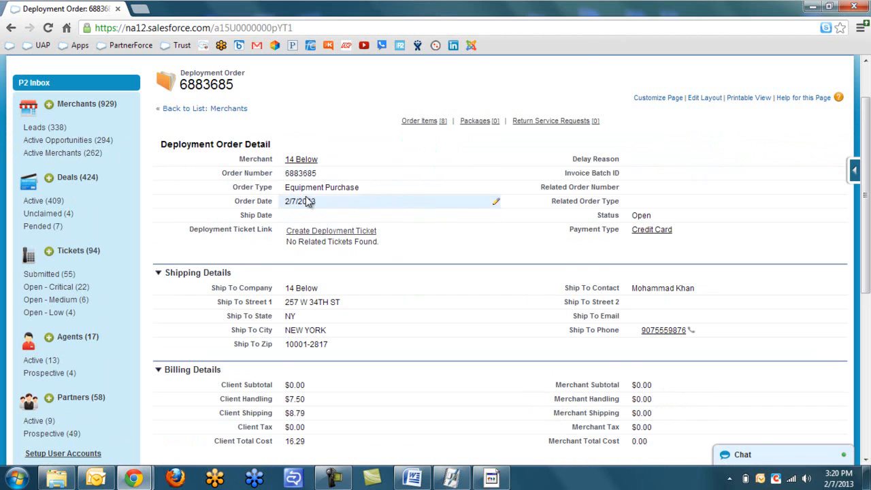
scroll(657, 188, down, 1)
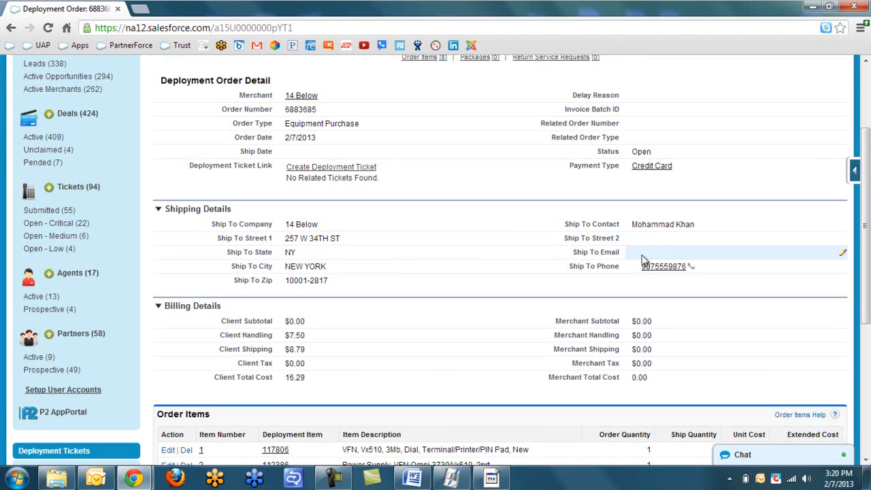
scroll(642, 256, down, 1)
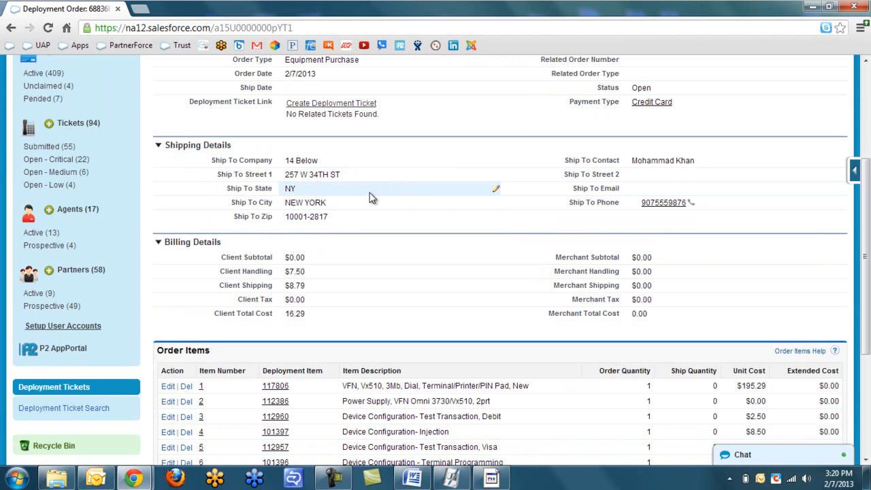
scroll(371, 193, down, 1)
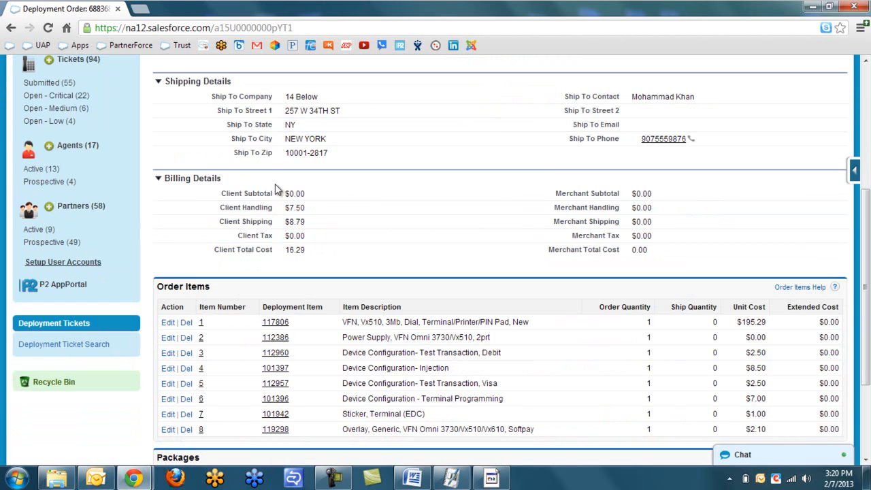
scroll(301, 220, down, 1)
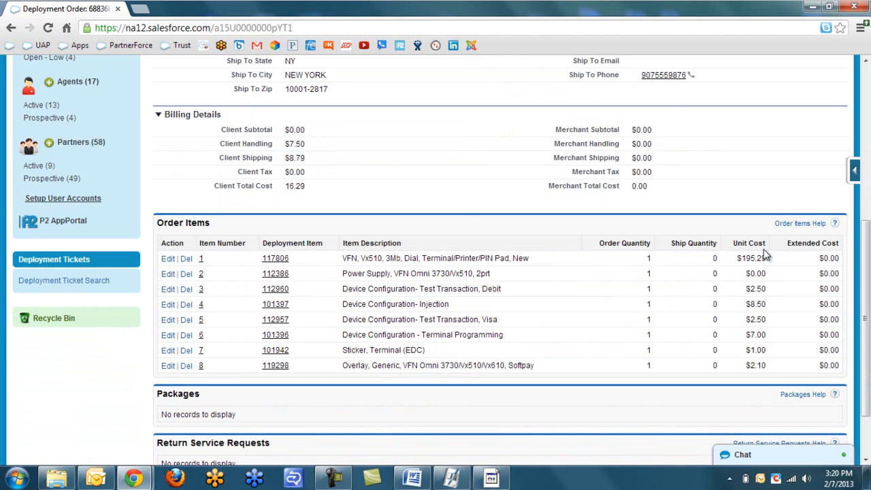
drag(806, 243, 820, 242)
drag(823, 259, 844, 270)
click(844, 270)
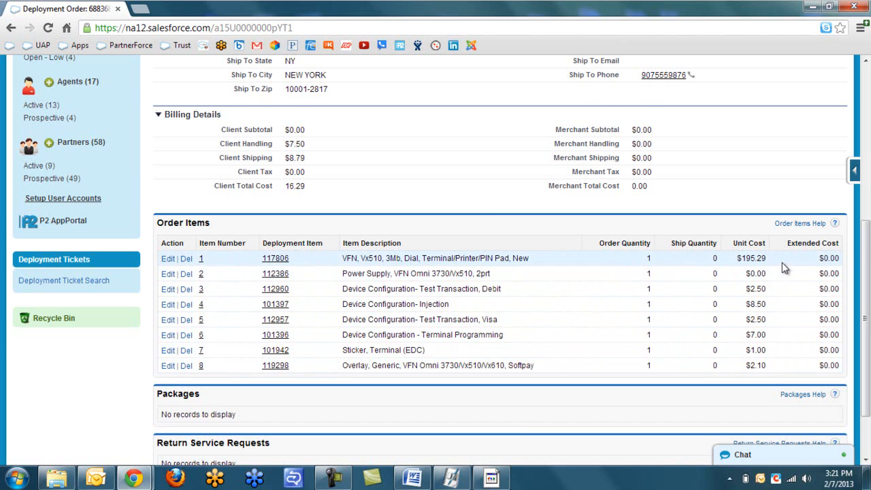
scroll(837, 254, down, 1)
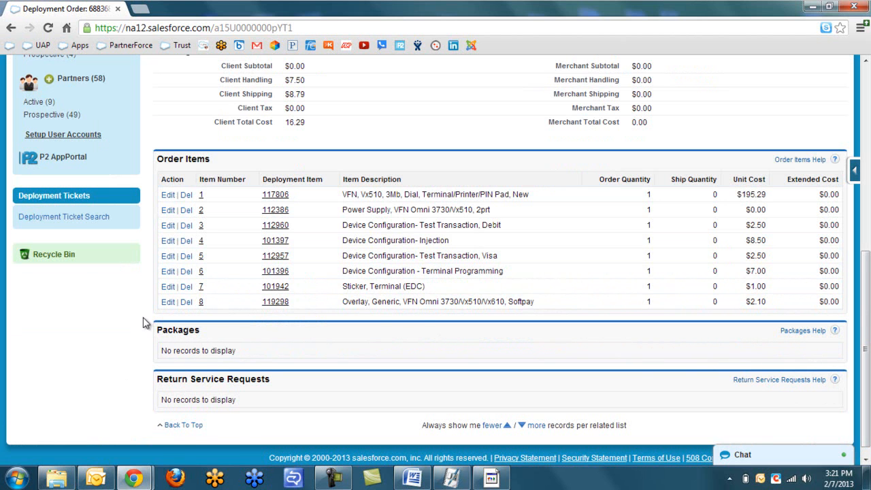
scroll(199, 319, up, 1)
scroll(199, 319, up, 4)
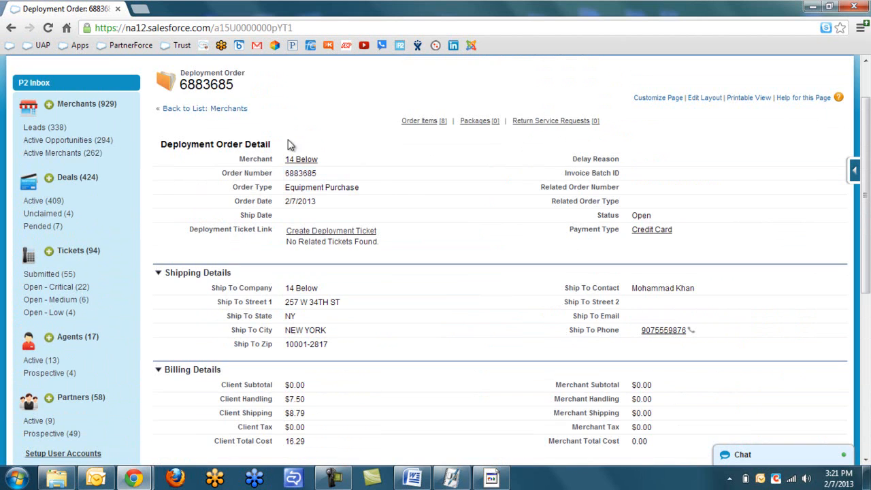
Go to 14 Below's Deployment Orders and open the shipped 10/25/2012 order 6713683.
click(298, 159)
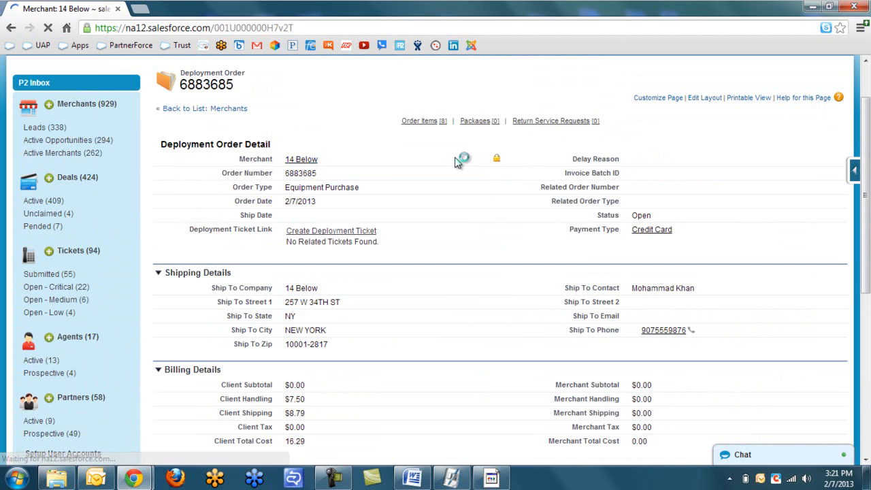
scroll(483, 243, down, 1)
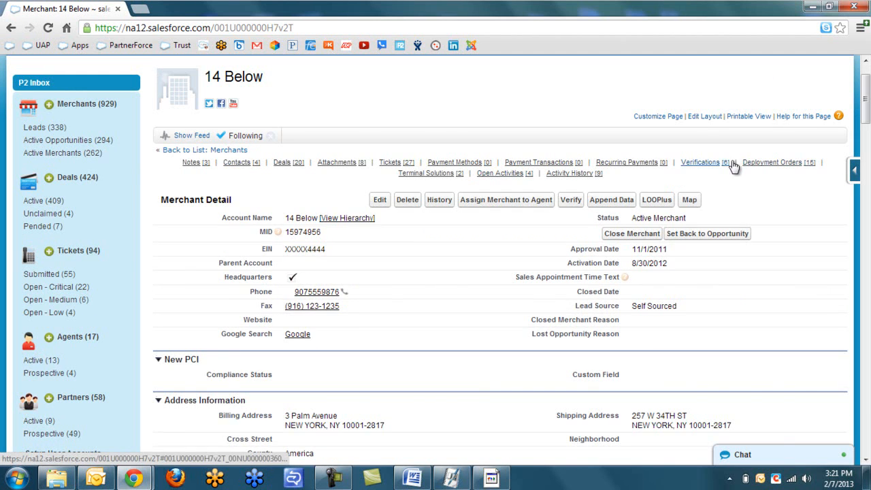
click(766, 163)
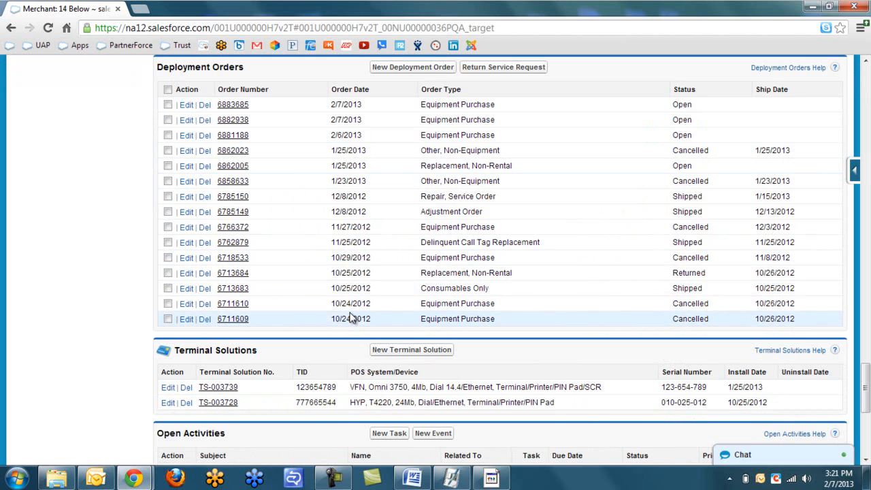
click(240, 290)
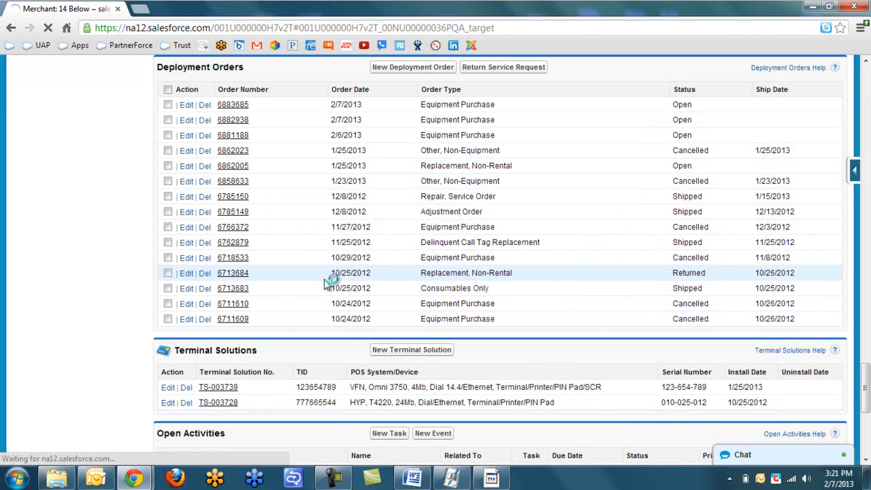
scroll(475, 267, down, 2)
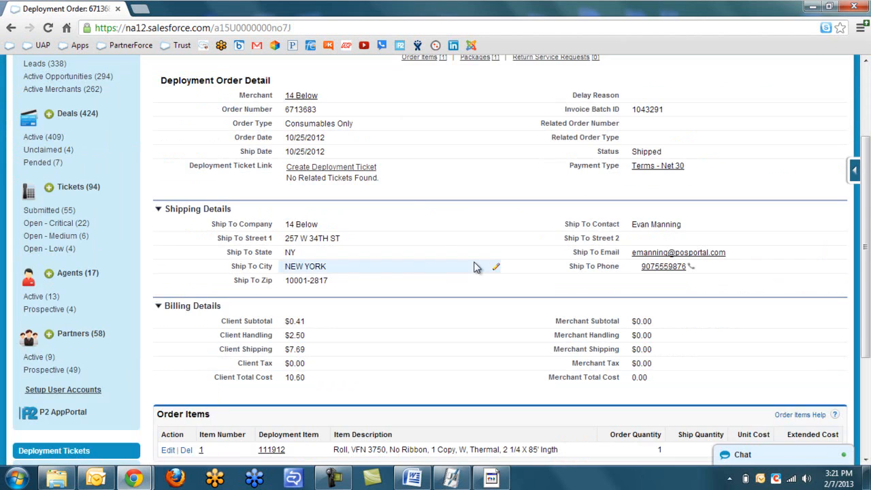
Open package testexpress102512833pm from order 6713683's Packages list.
scroll(475, 267, down, 3)
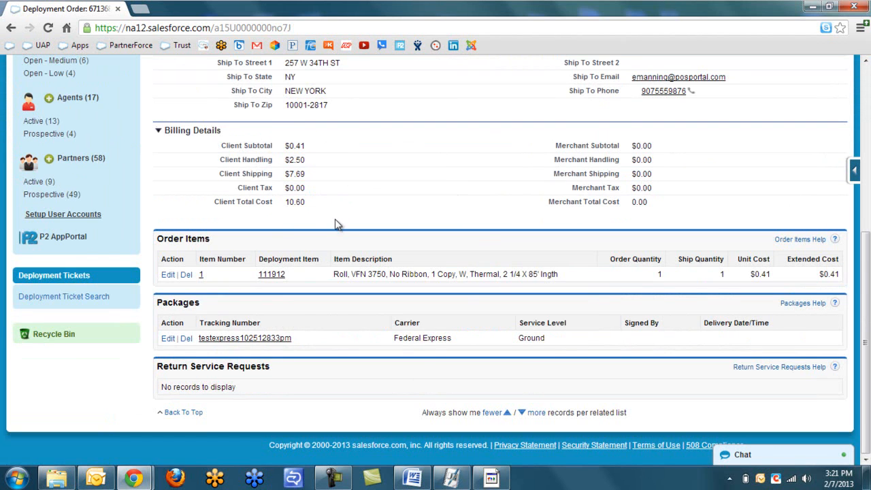
scroll(335, 224, up, 3)
scroll(385, 225, down, 3)
click(257, 338)
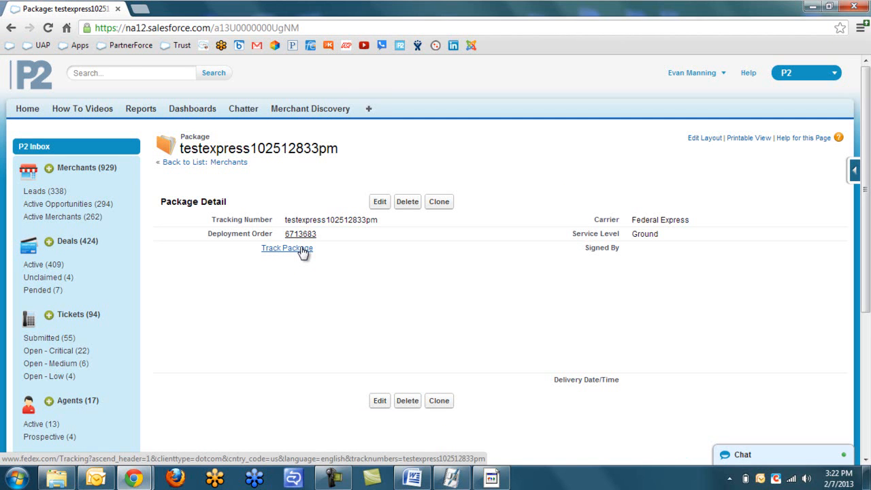
Track testexpress102512833pm on FedEx and highlight the invalid tracking number message.
click(303, 249)
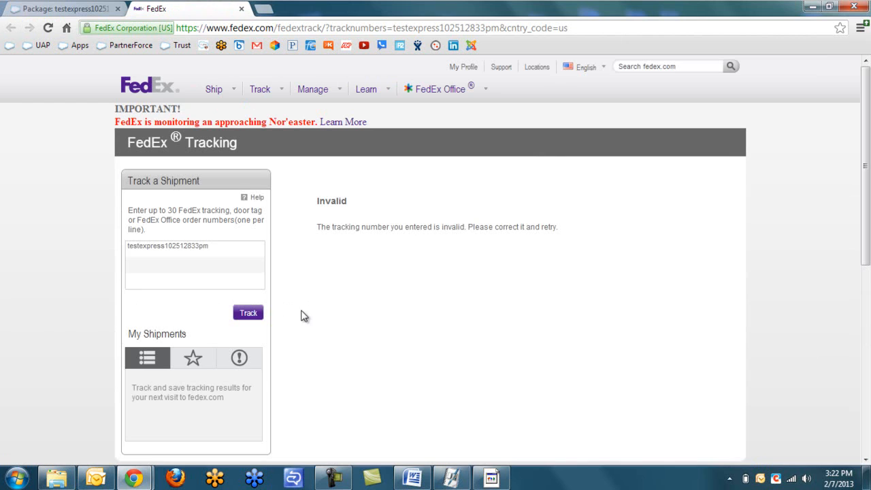
drag(332, 227, 546, 227)
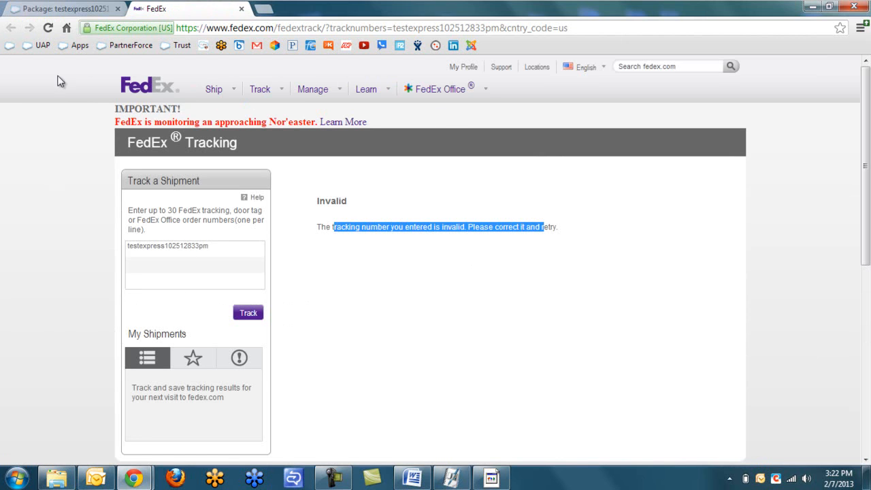
Return from the package page through order 6713683 to the 14 Below merchant record.
click(55, 11)
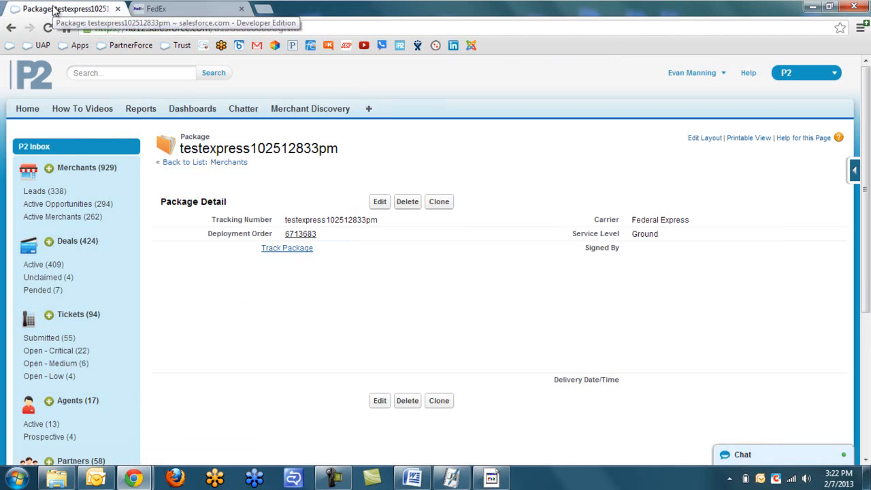
click(10, 28)
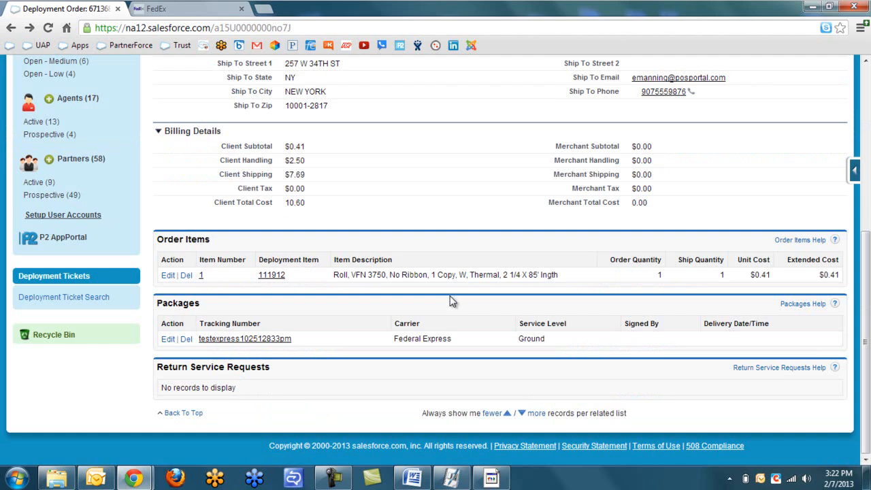
scroll(325, 276, up, 2)
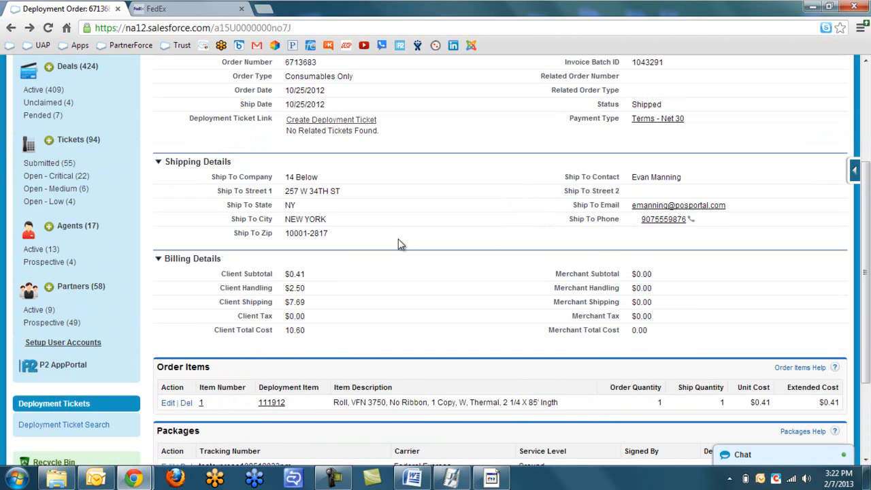
scroll(325, 275, up, 3)
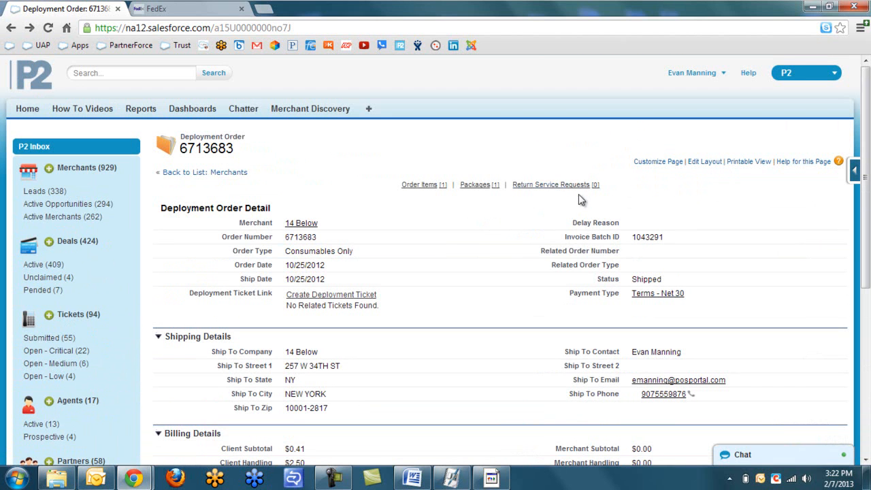
click(301, 223)
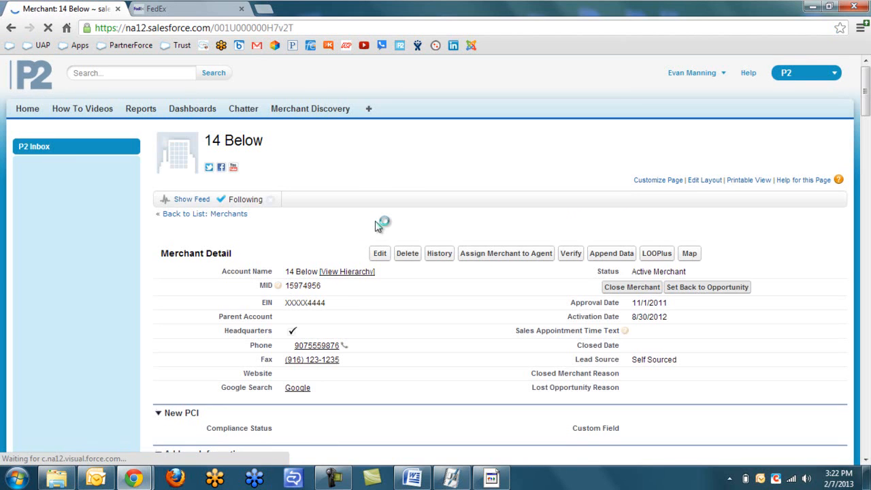
Check terminal solution TS-003739, then come back to the 14 Below merchant page.
scroll(381, 226, down, 8)
scroll(383, 226, down, 15)
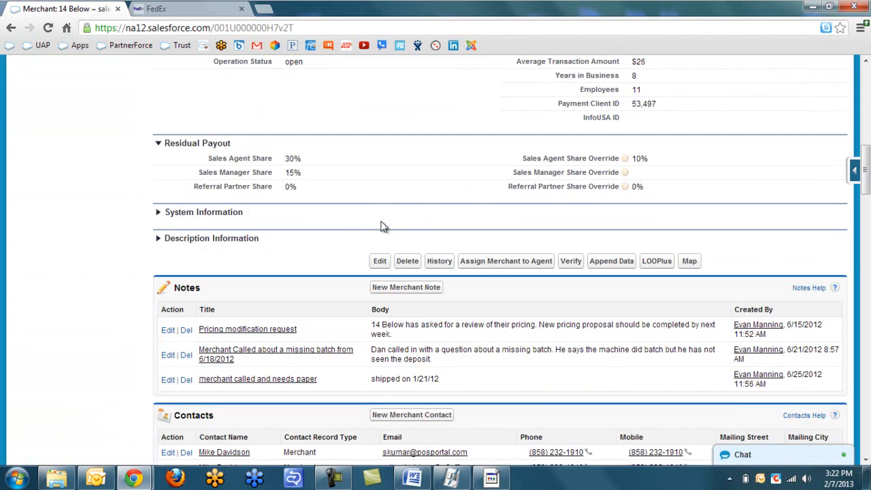
scroll(383, 222, down, 8)
scroll(383, 223, down, 7)
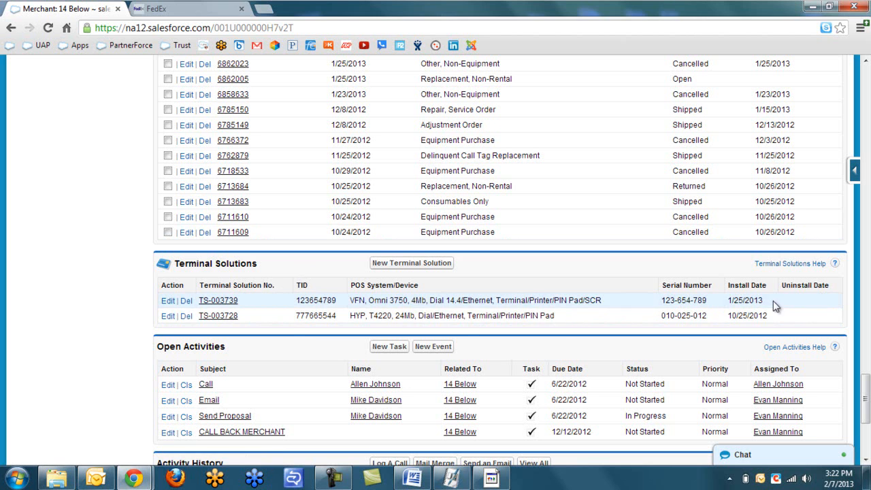
click(222, 300)
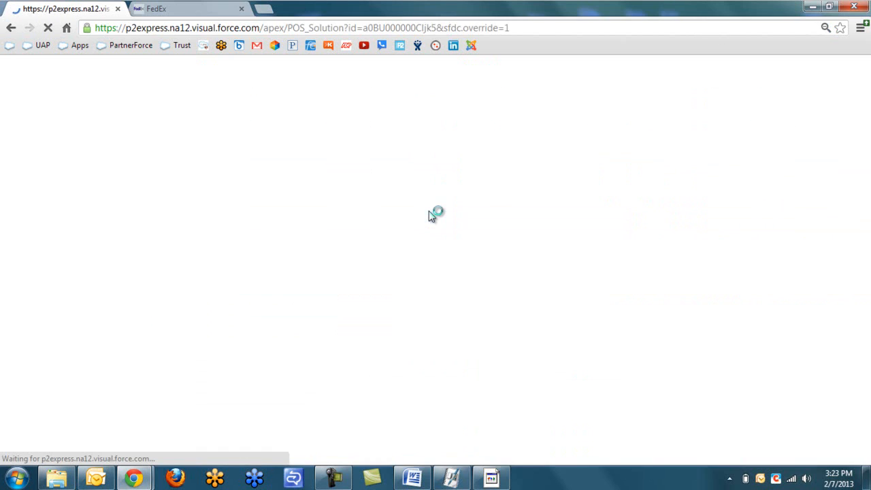
click(11, 30)
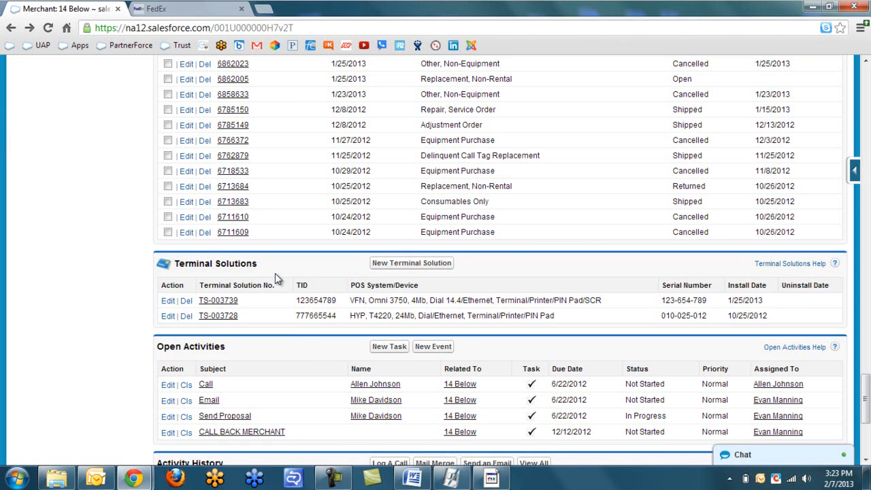
scroll(274, 273, up, 2)
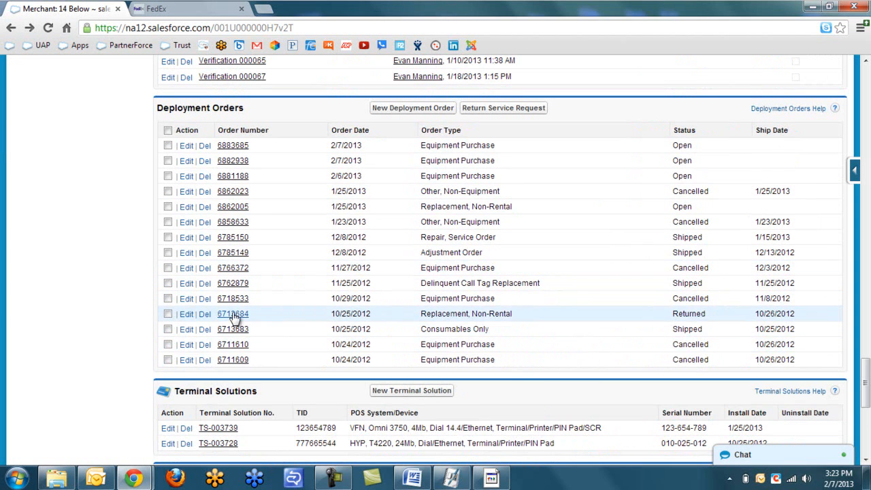
Open order 6883685 and start a new deployment ticket for it.
click(236, 146)
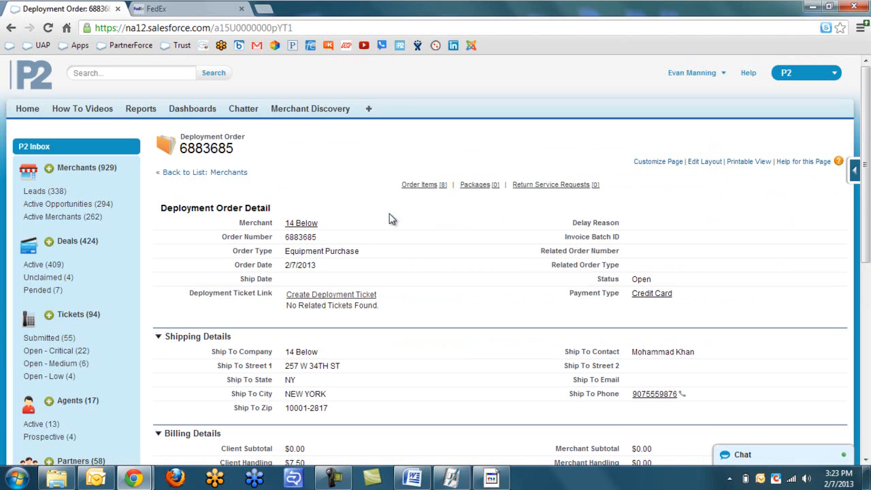
scroll(391, 218, down, 1)
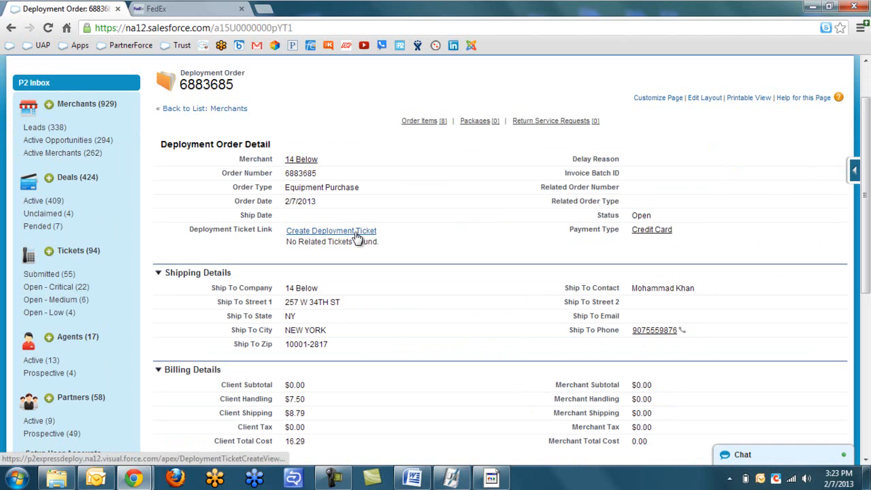
click(325, 232)
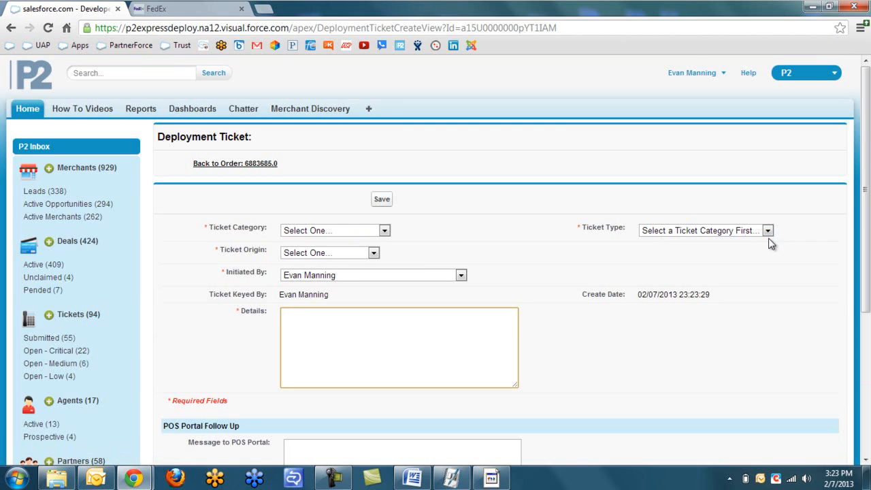
Set Ticket Category to Change Order and Ticket Type to Change Ship Method.
scroll(770, 240, down, 1)
click(766, 167)
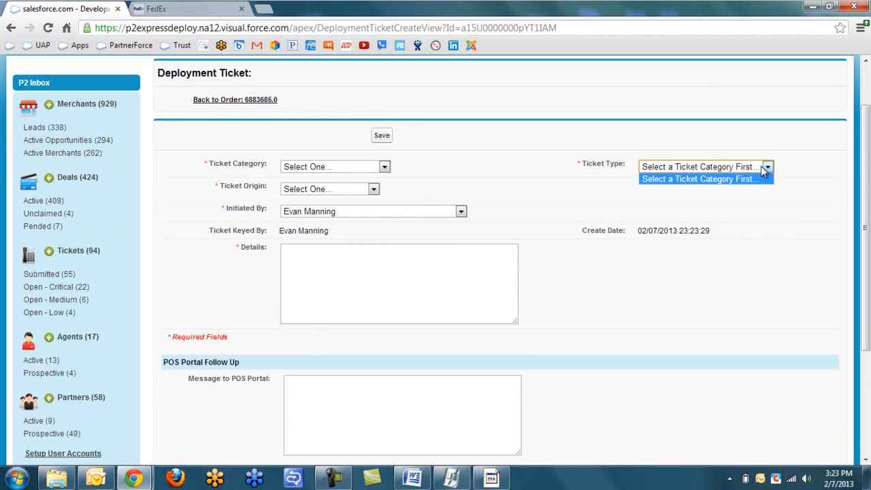
click(366, 165)
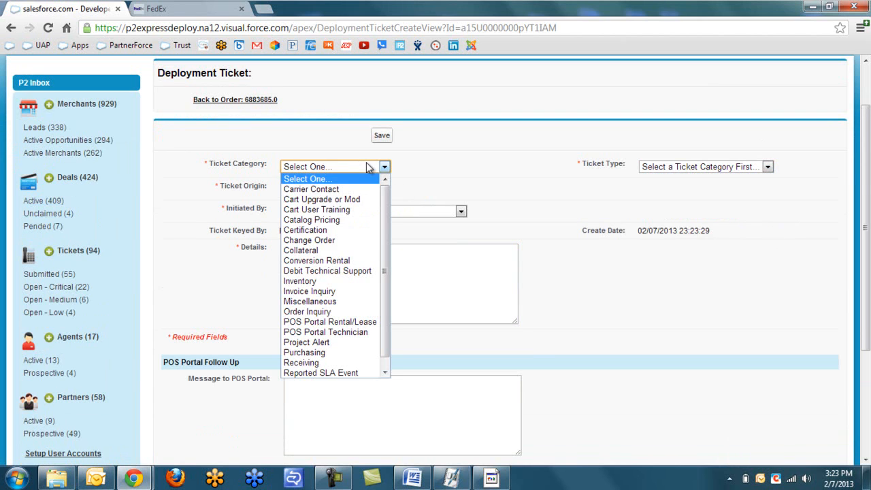
click(310, 240)
click(728, 167)
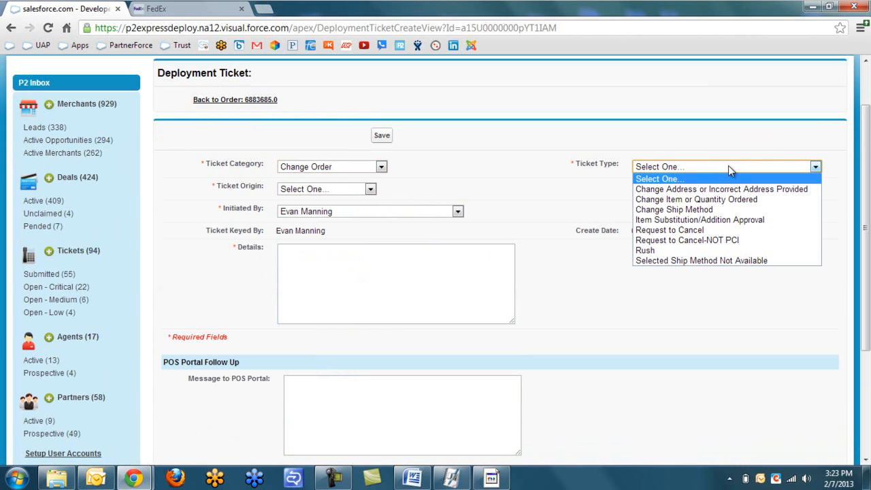
click(672, 210)
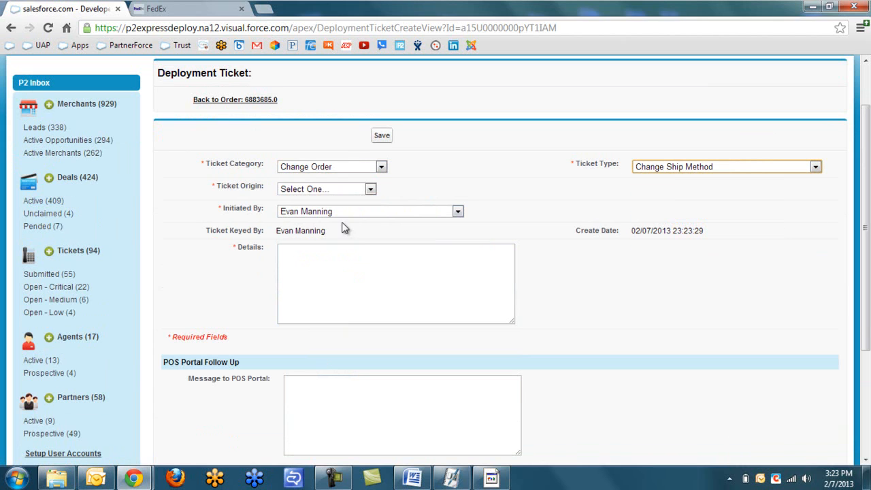
Enter overnight-shipping details and a 'please ignore, test ticket' POS portal message, then save.
click(354, 265)
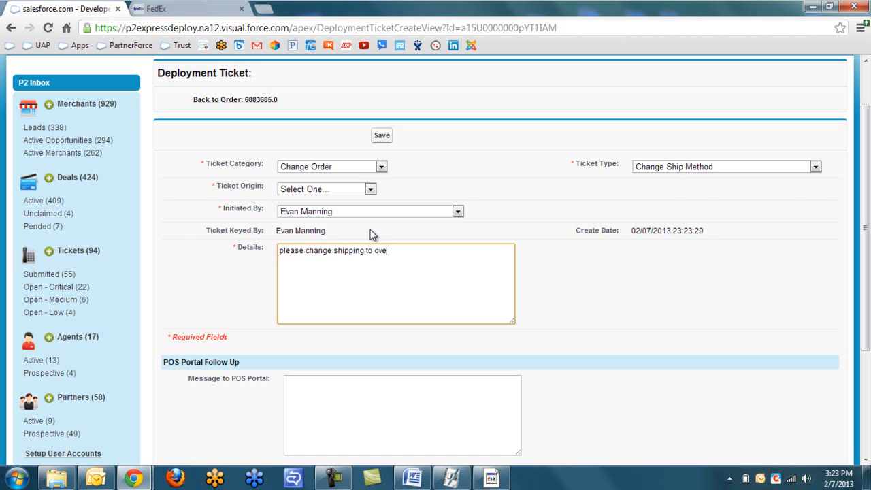
text(ht)
click(373, 235)
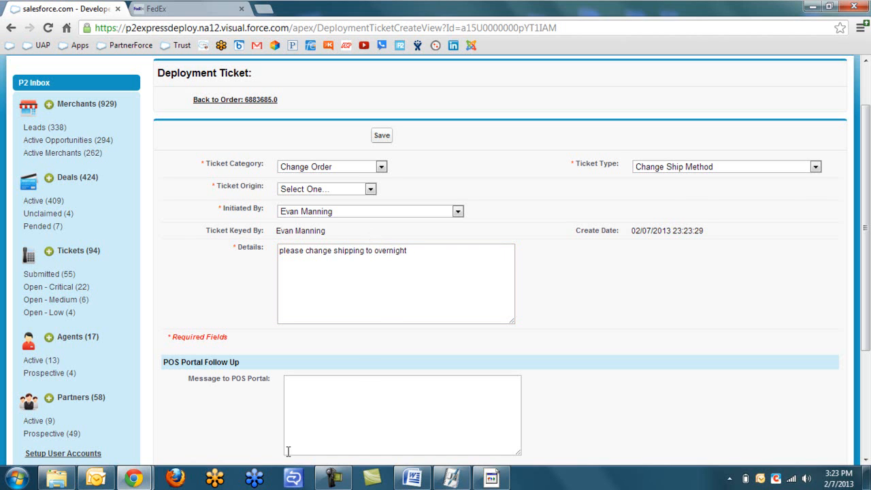
scroll(411, 271, down, 1)
click(364, 362)
text(plea)
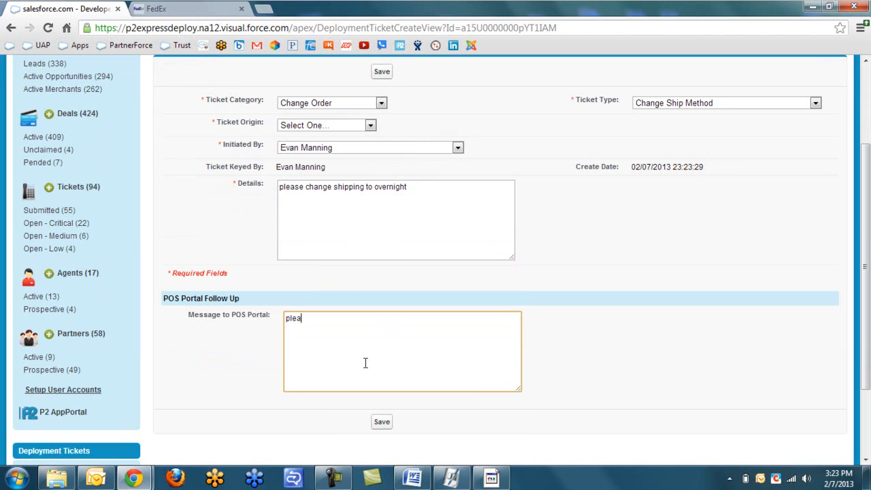
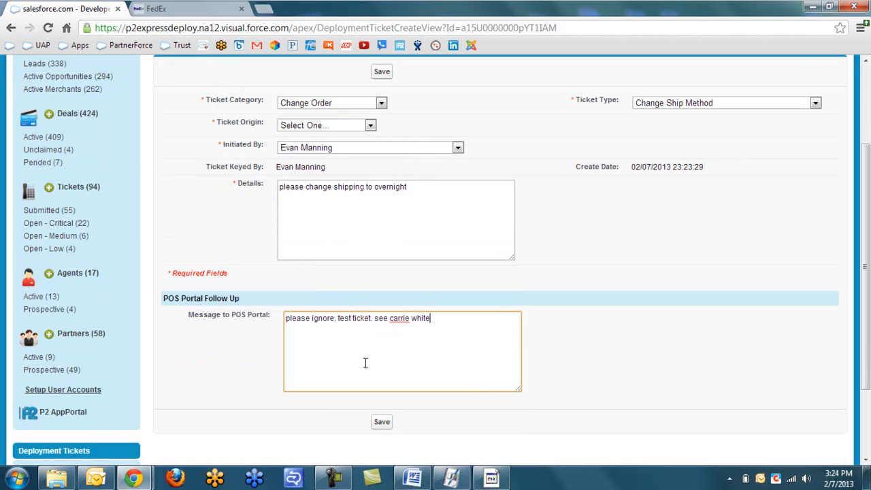
click(382, 423)
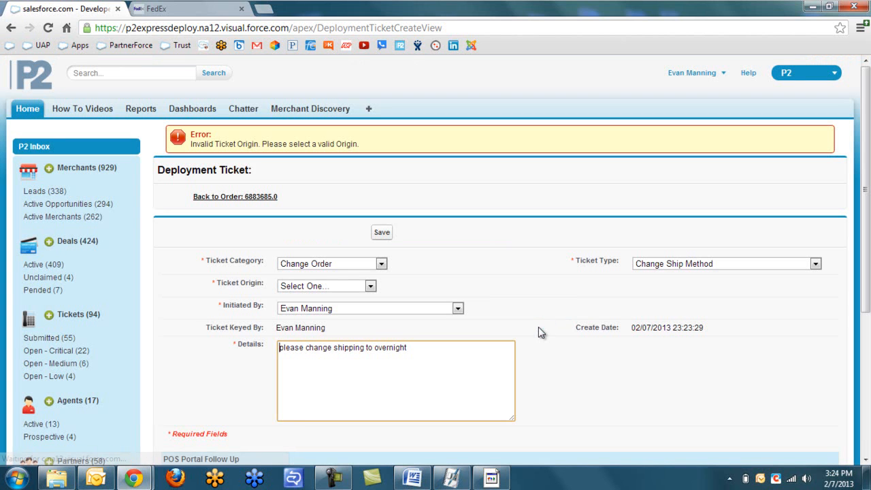
Keep Change Order, set Ticket Origin to Email, and save the ticket.
click(380, 264)
click(381, 264)
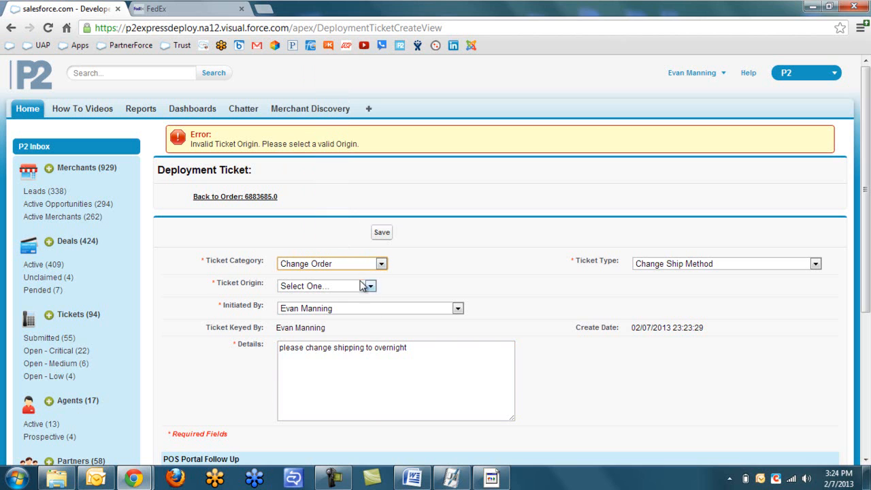
click(368, 286)
click(299, 329)
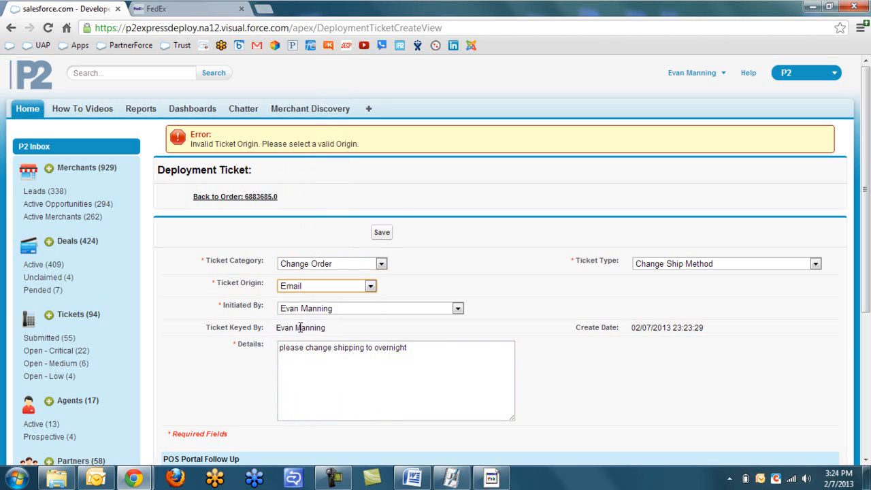
click(373, 238)
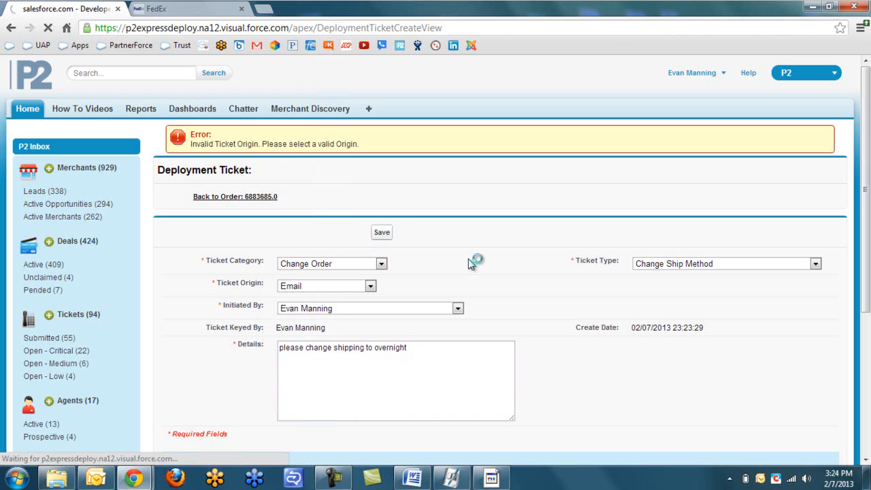
scroll(477, 259, down, 3)
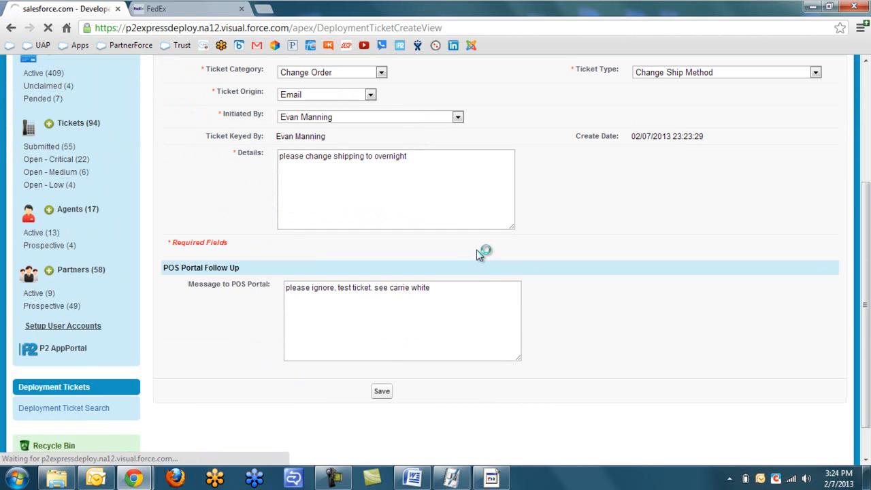
scroll(479, 252, up, 1)
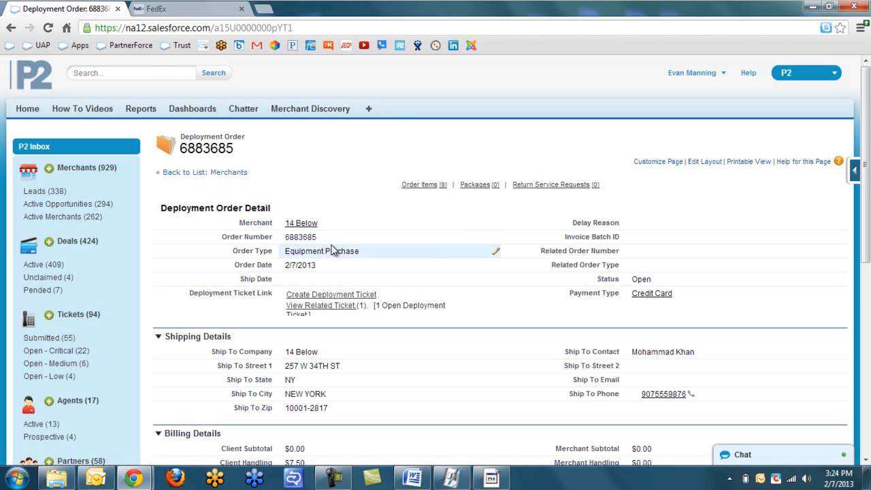
View order 6883685's related tickets and open ticket 3068626.
click(323, 305)
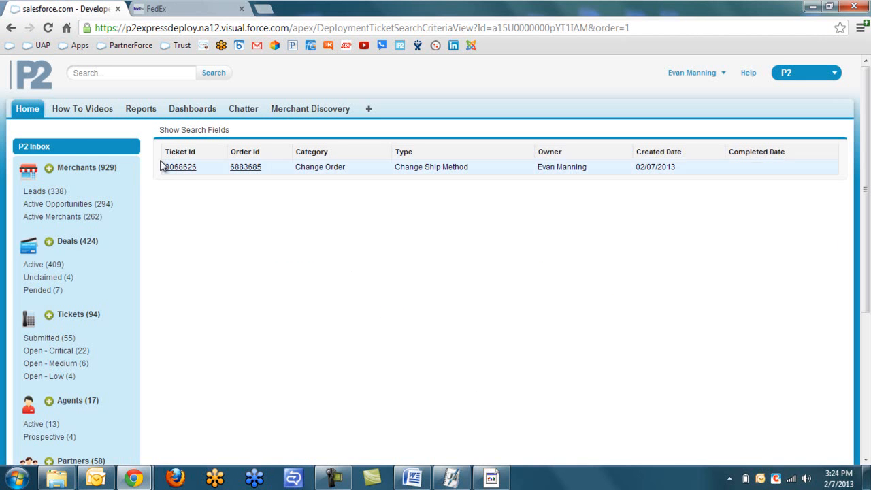
click(180, 168)
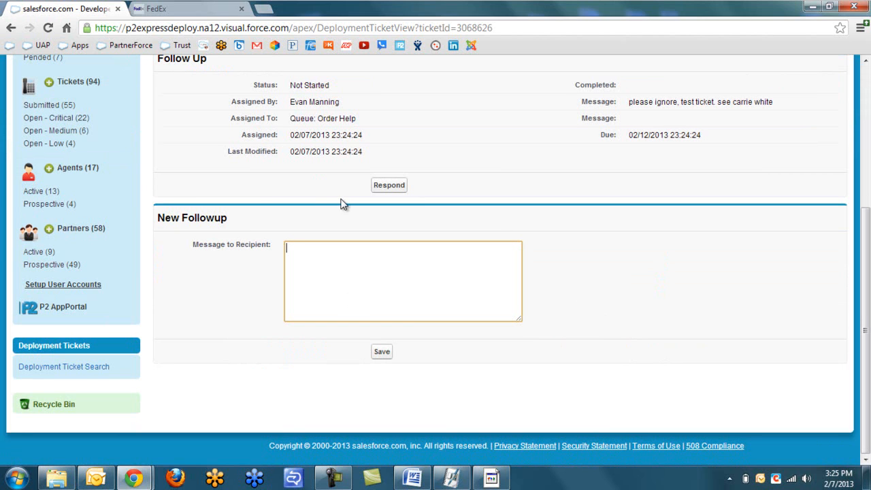
Review ticket 3068626's page, clearing a stray text selection and focusing the new follow-up message.
drag(582, 124, 624, 118)
click(639, 118)
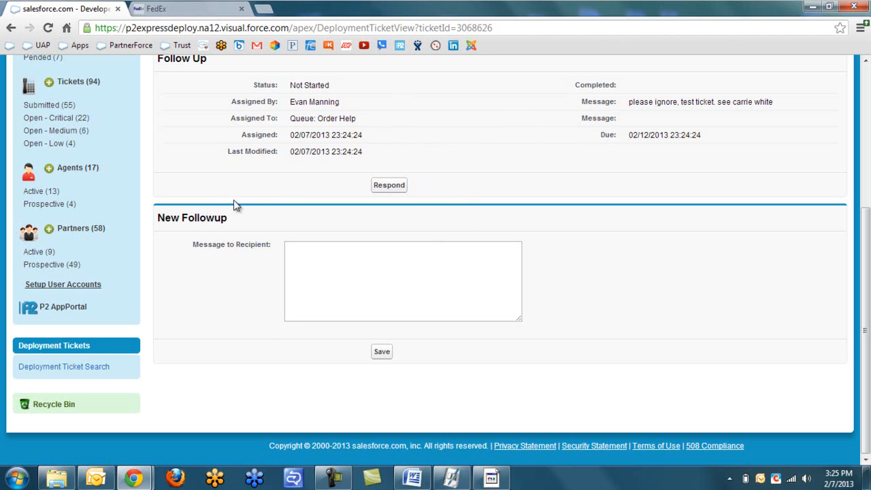
click(320, 260)
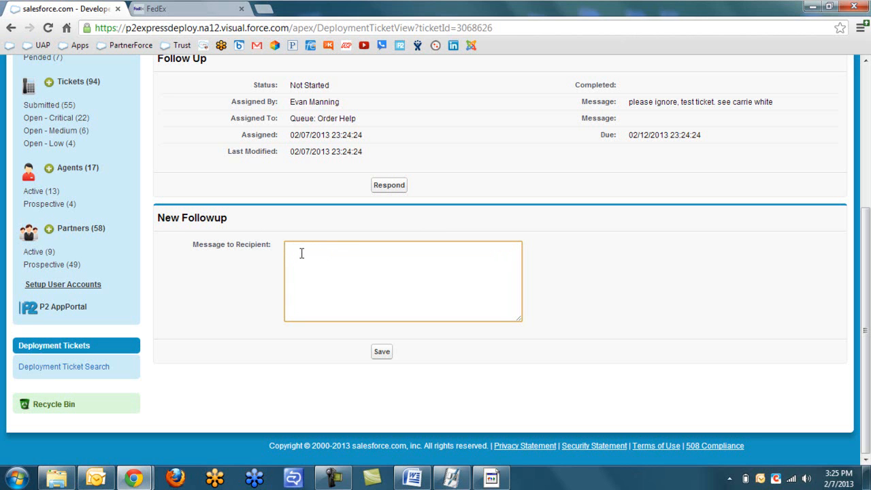
click(389, 185)
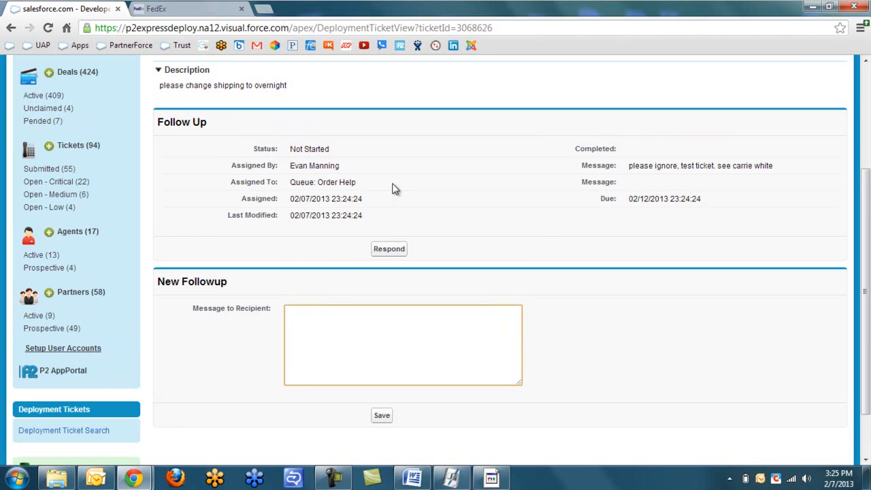
Scroll through ticket 3068626's details, then go back to order 6883685's ticket list.
scroll(392, 189, up, 1)
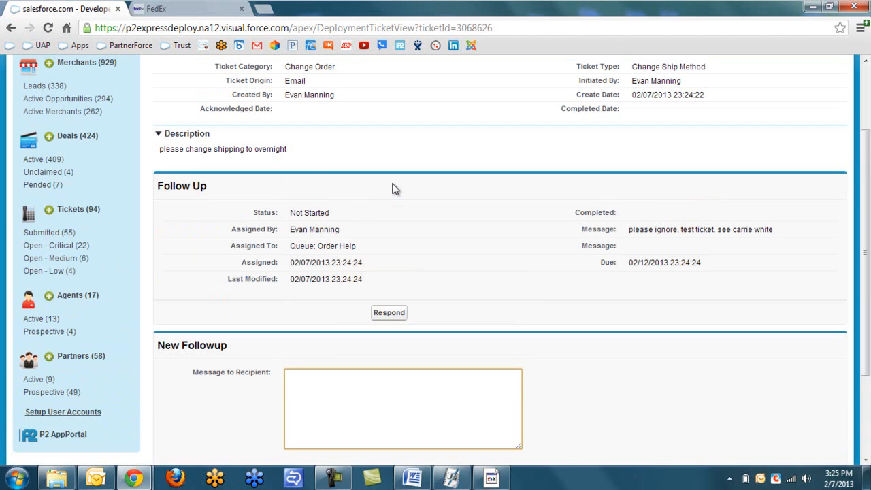
scroll(392, 189, up, 2)
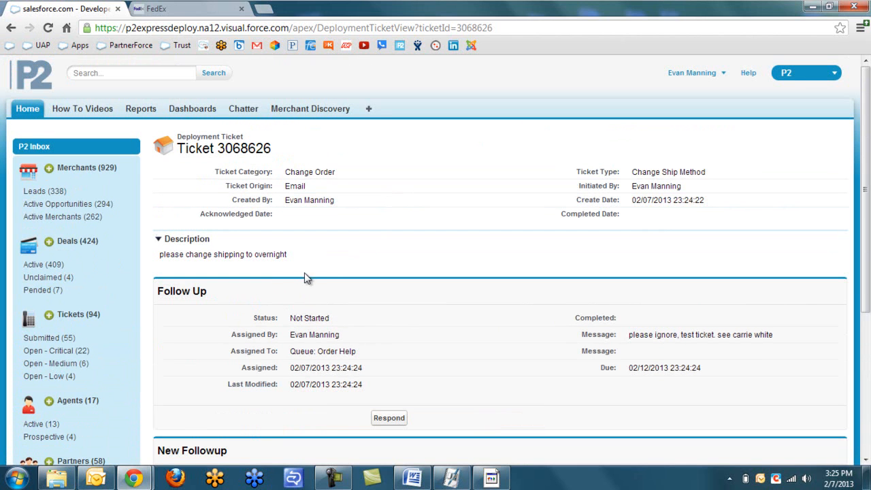
scroll(305, 272, down, 1)
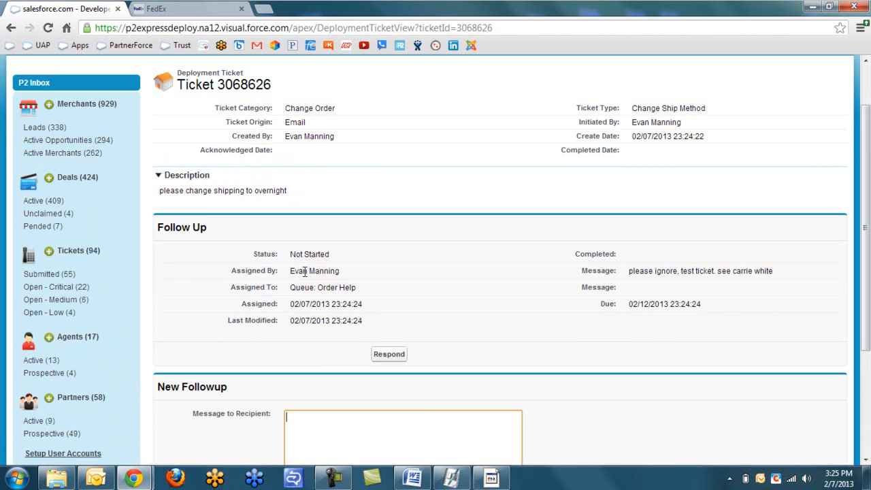
scroll(305, 270, down, 1)
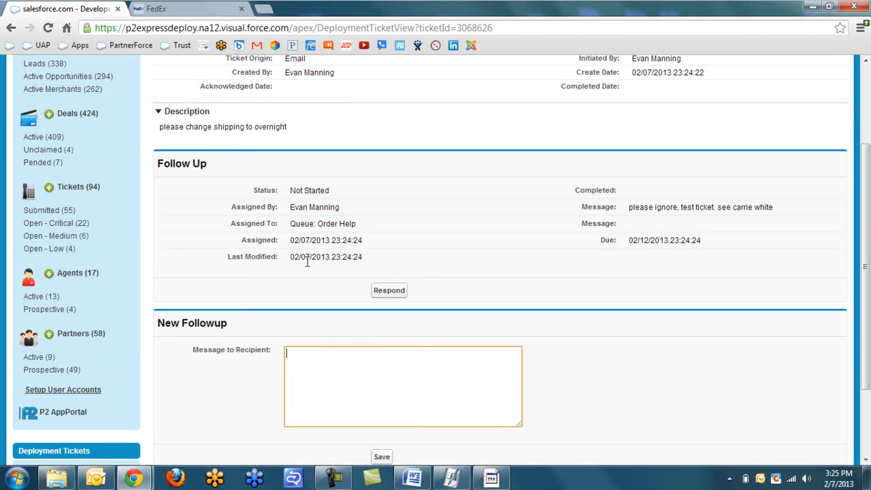
scroll(306, 265, up, 2)
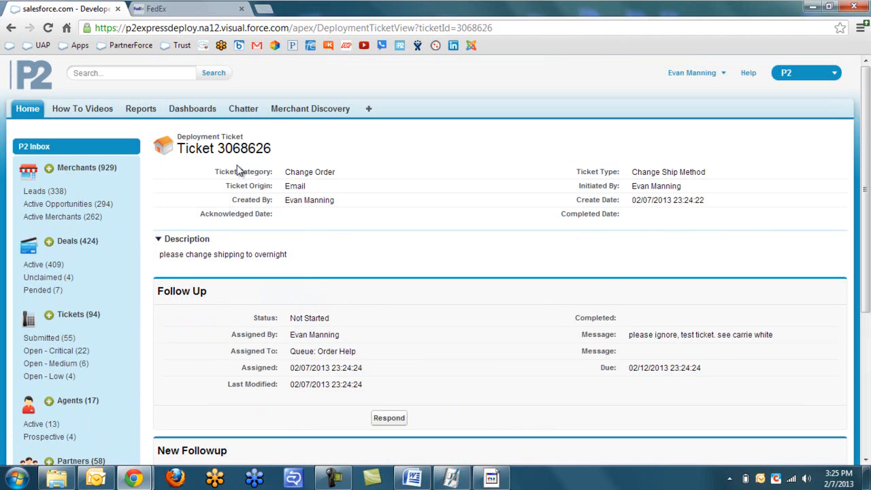
scroll(253, 179, down, 1)
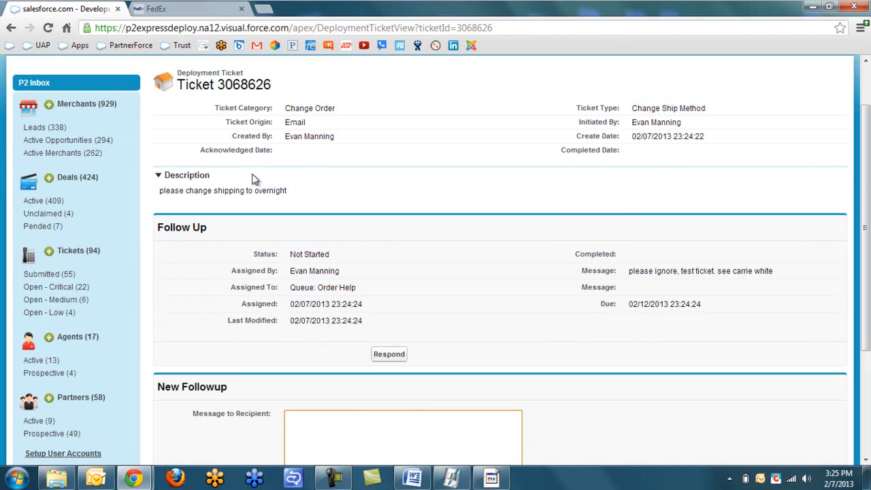
scroll(155, 175, up, 1)
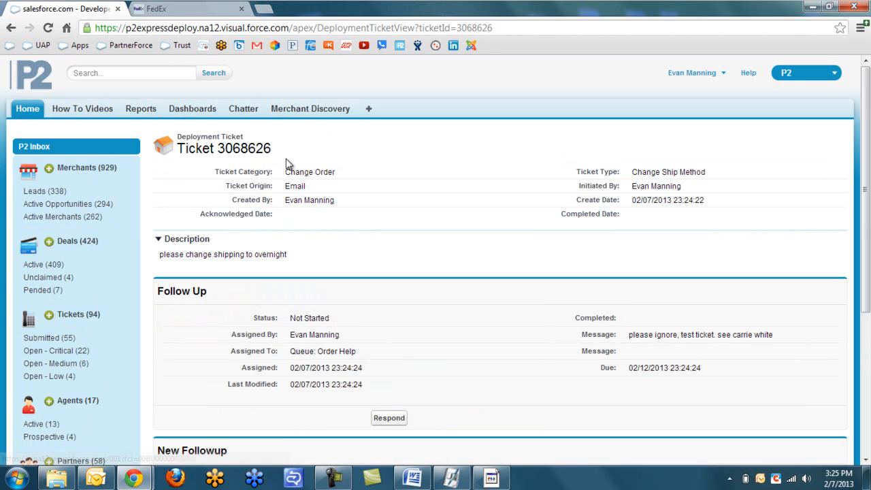
click(12, 28)
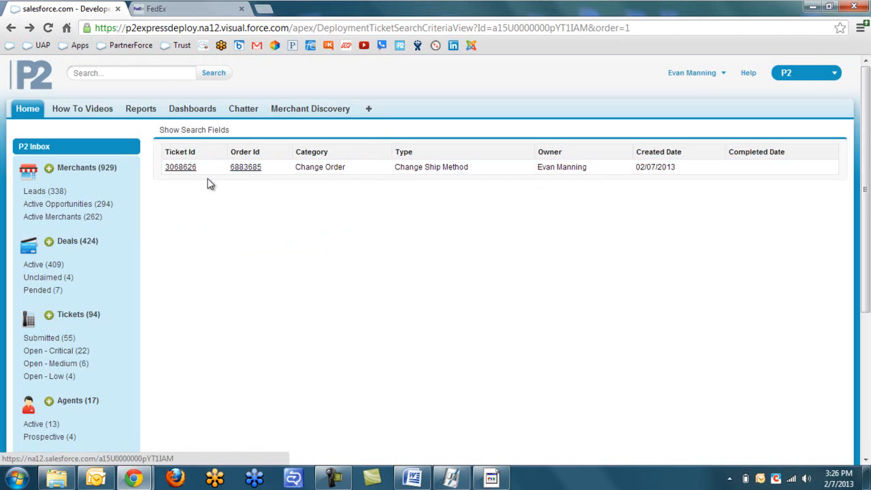
Open deployment order 6883685 via its Order Id link in the ticket list.
click(246, 168)
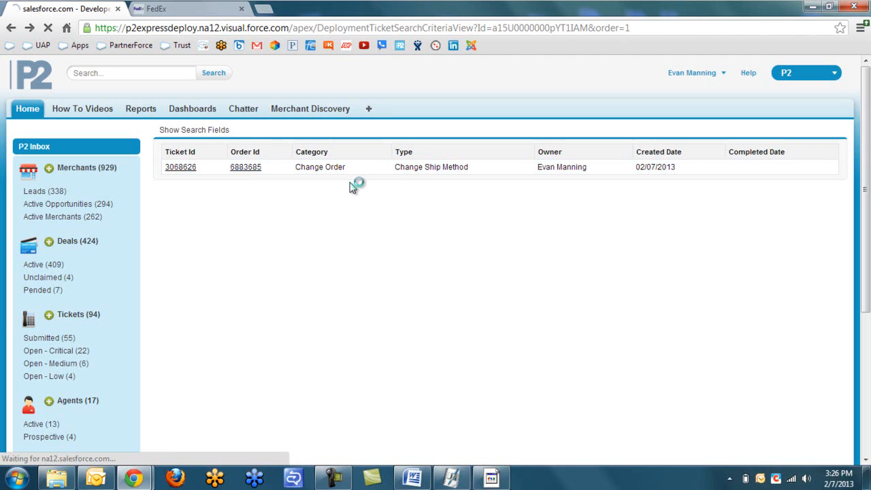